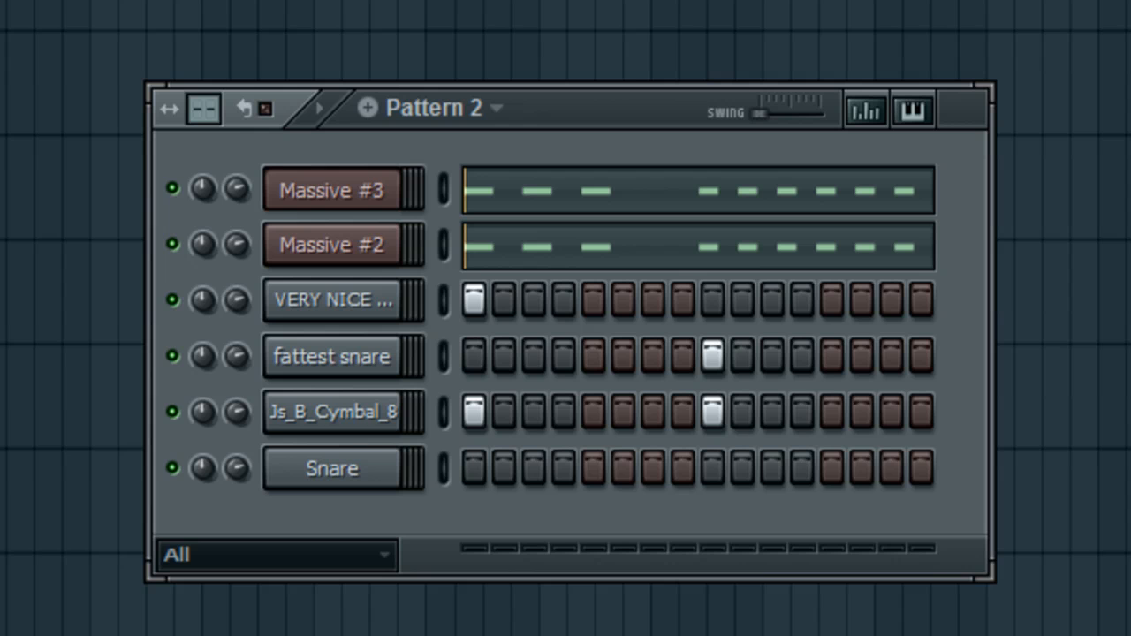
- Play Pattern 2 through and stop playback
key("space")
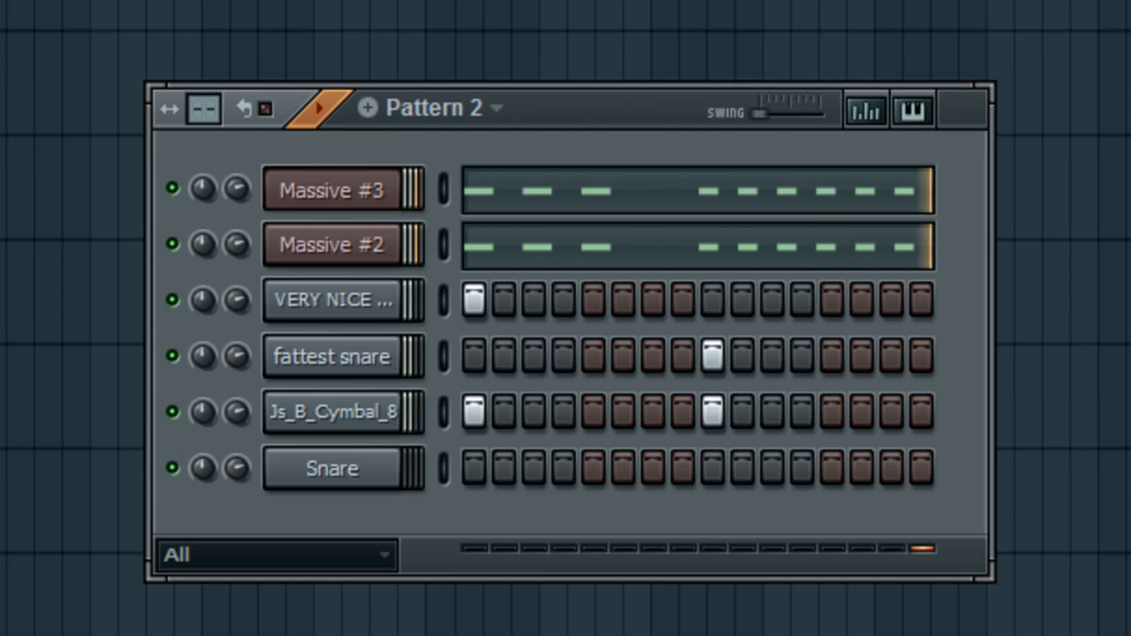
key("space")
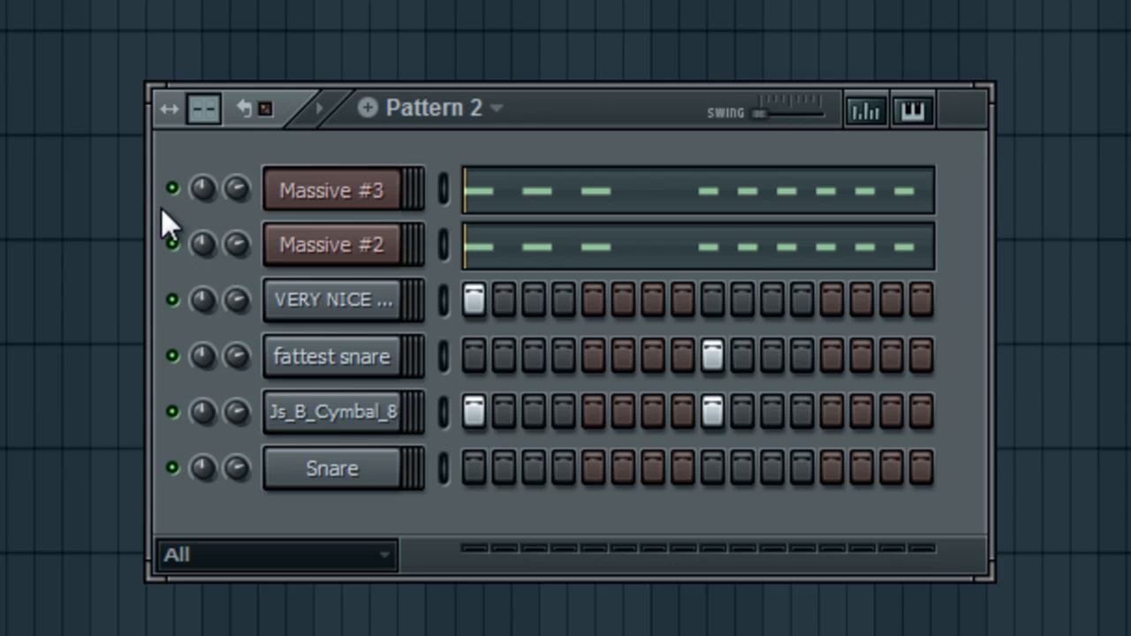
- Mute the Massive #3 channel and open the piano roll of Massive #2
left_click(362, 201)
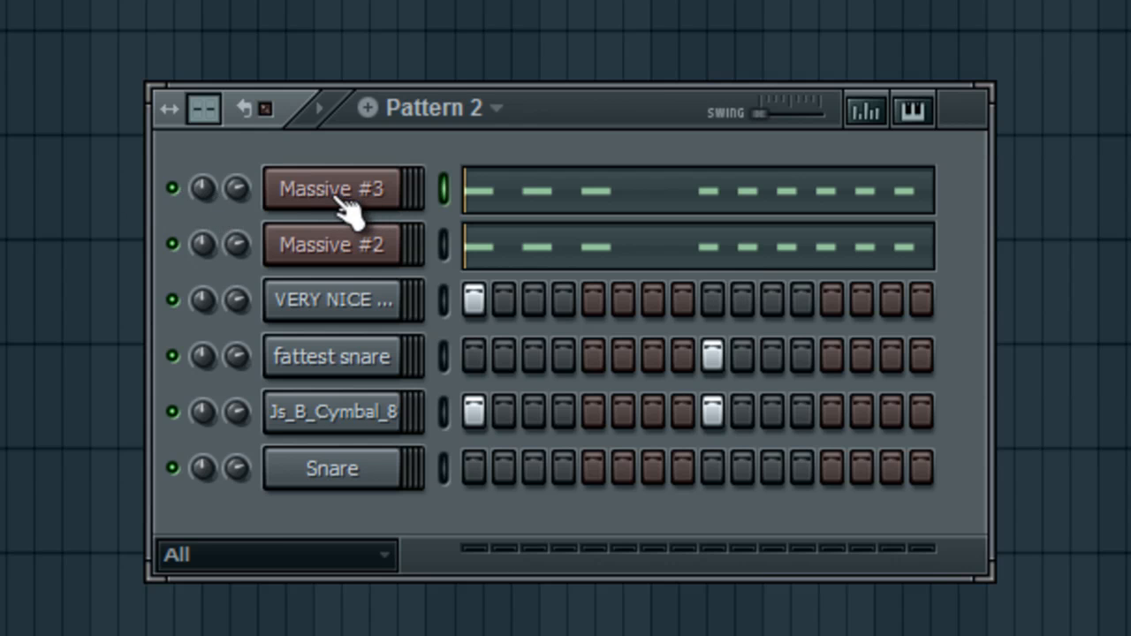
left_click(172, 188)
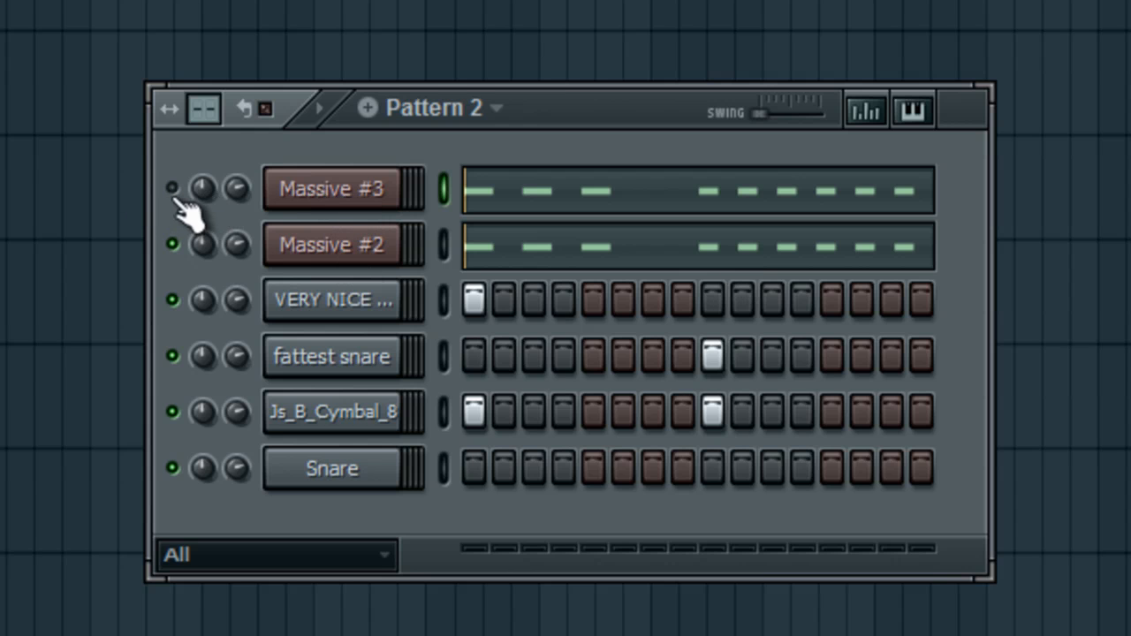
right_click(348, 250)
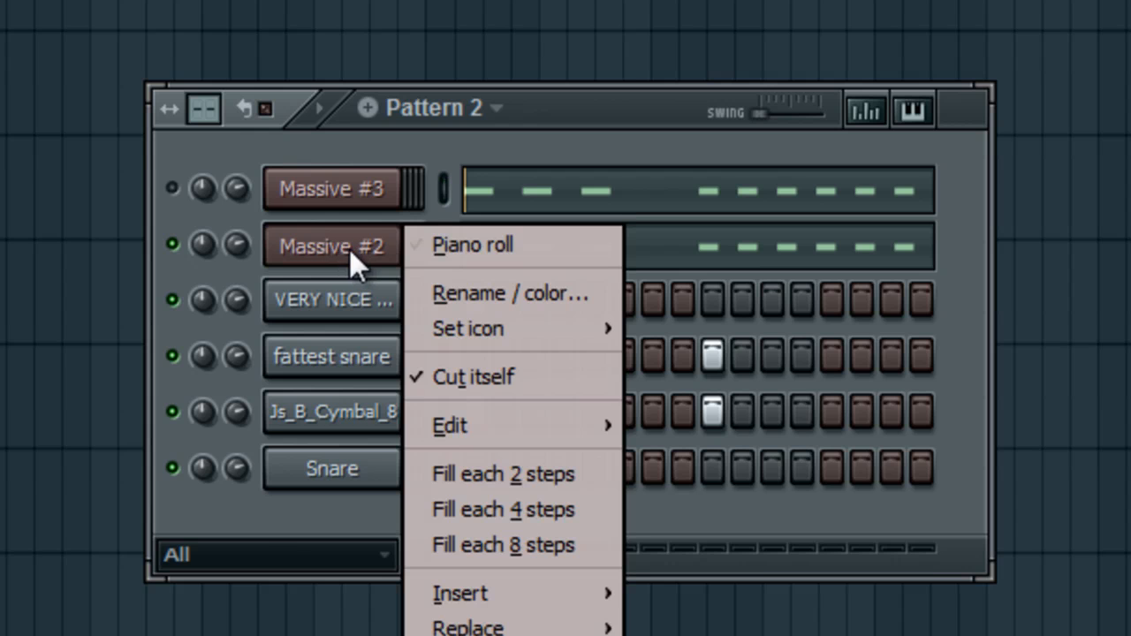
left_click(444, 249)
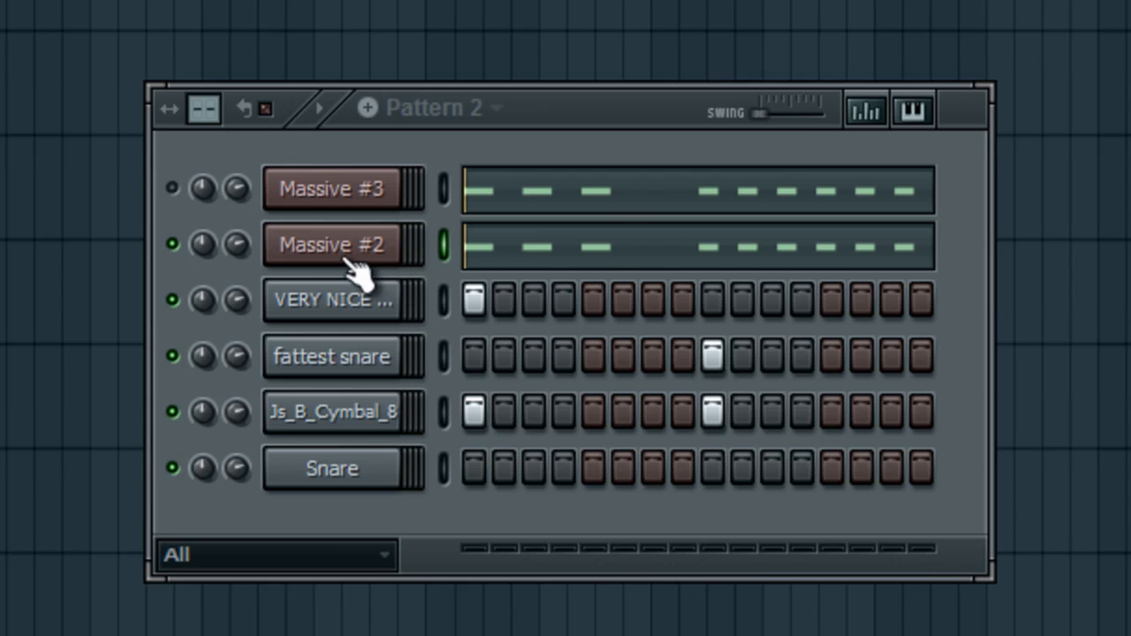
right_click(362, 275)
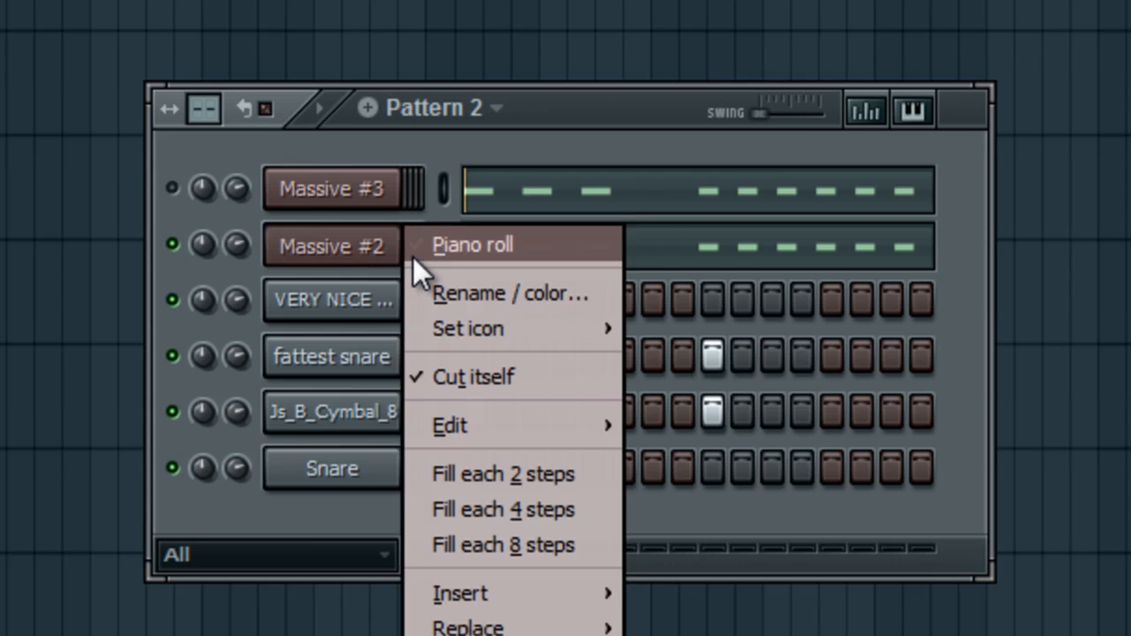
left_click(413, 255)
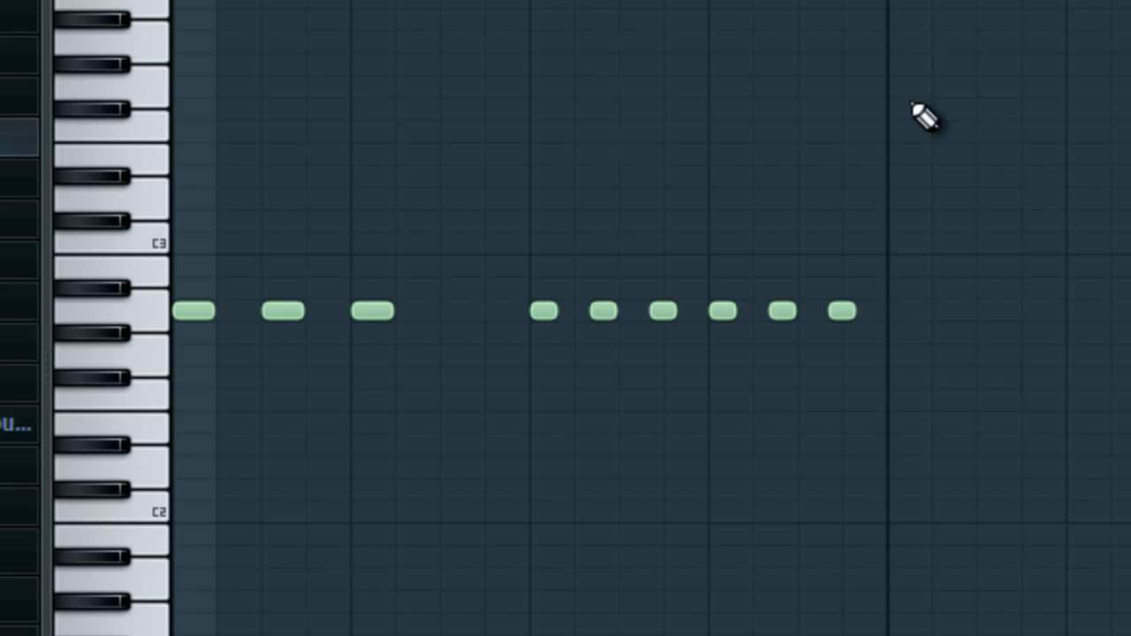
- Set the piano roll snap to 1/6 step and check the lengths and spacing of the Massive #2 notes
left_click(124, 321)
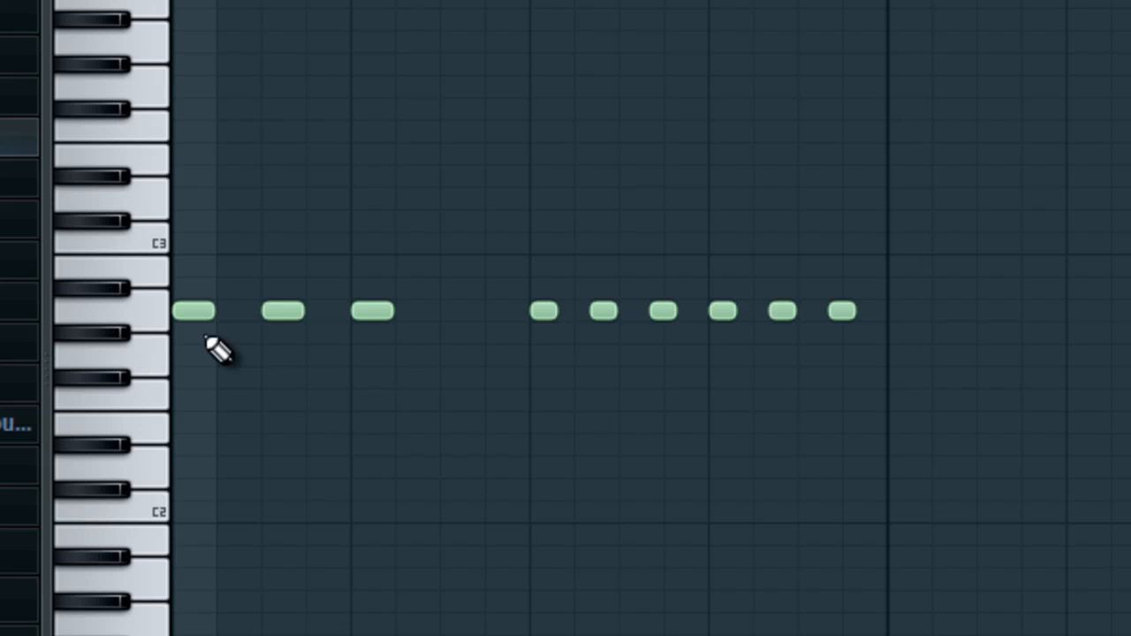
scroll(251, 399, "up", 2)
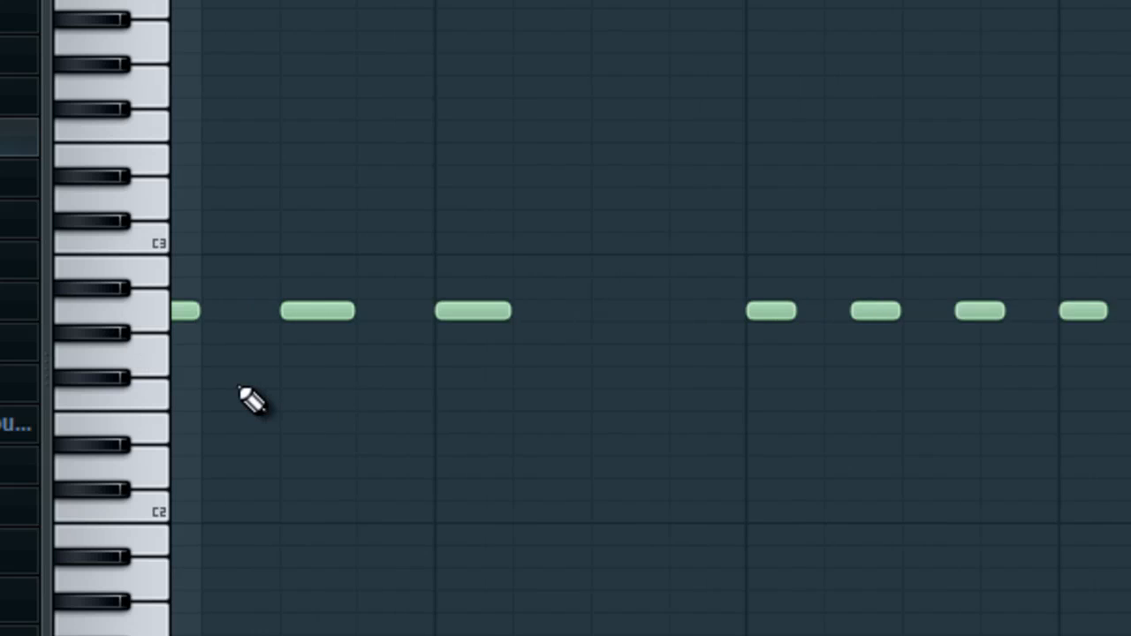
scroll(234, 374, "left", 1)
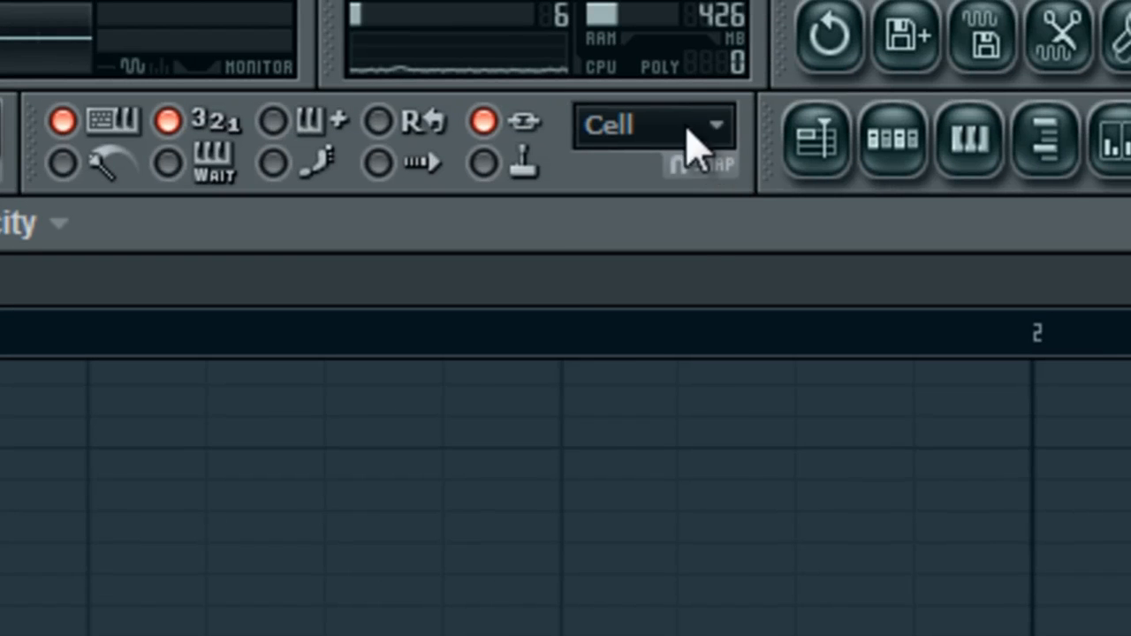
left_click(693, 142)
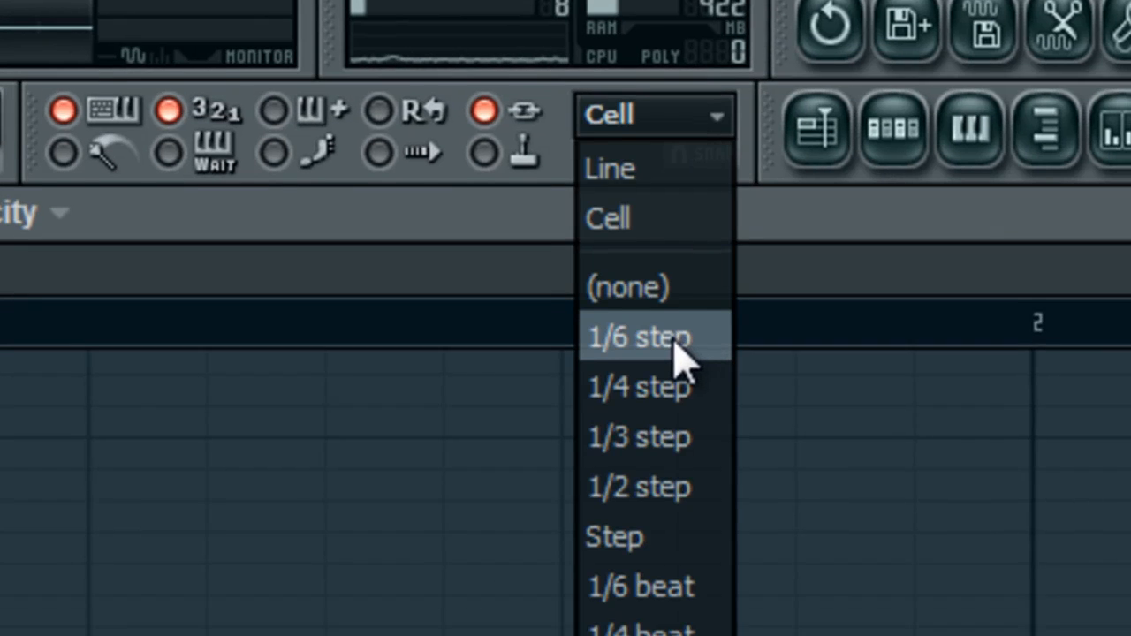
left_click(680, 354)
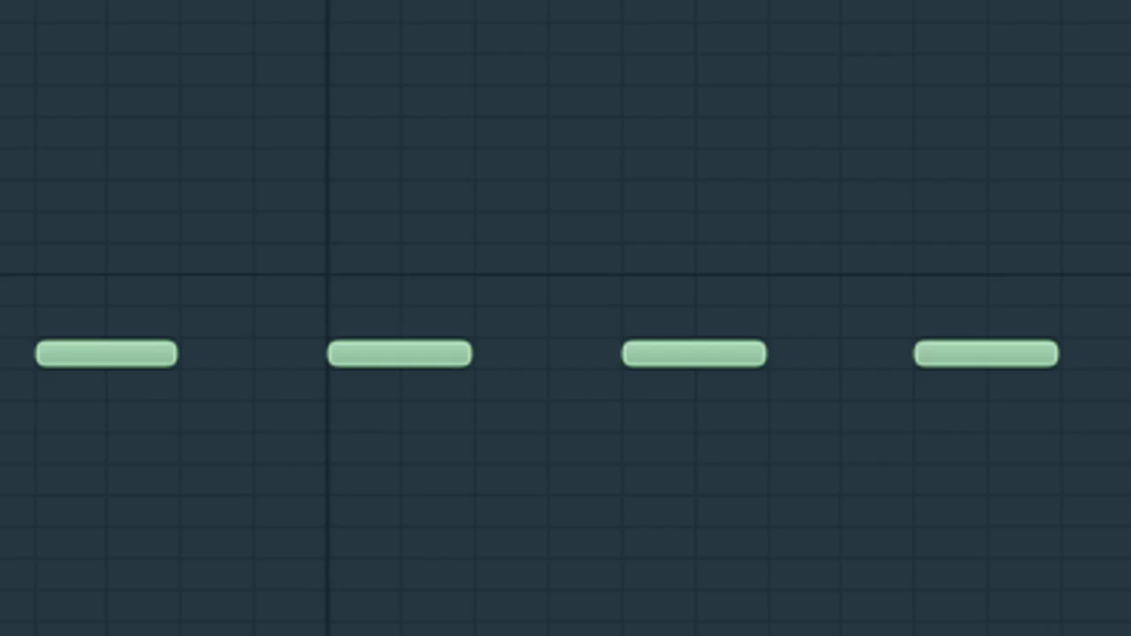
scroll(565, 318, "left", 5)
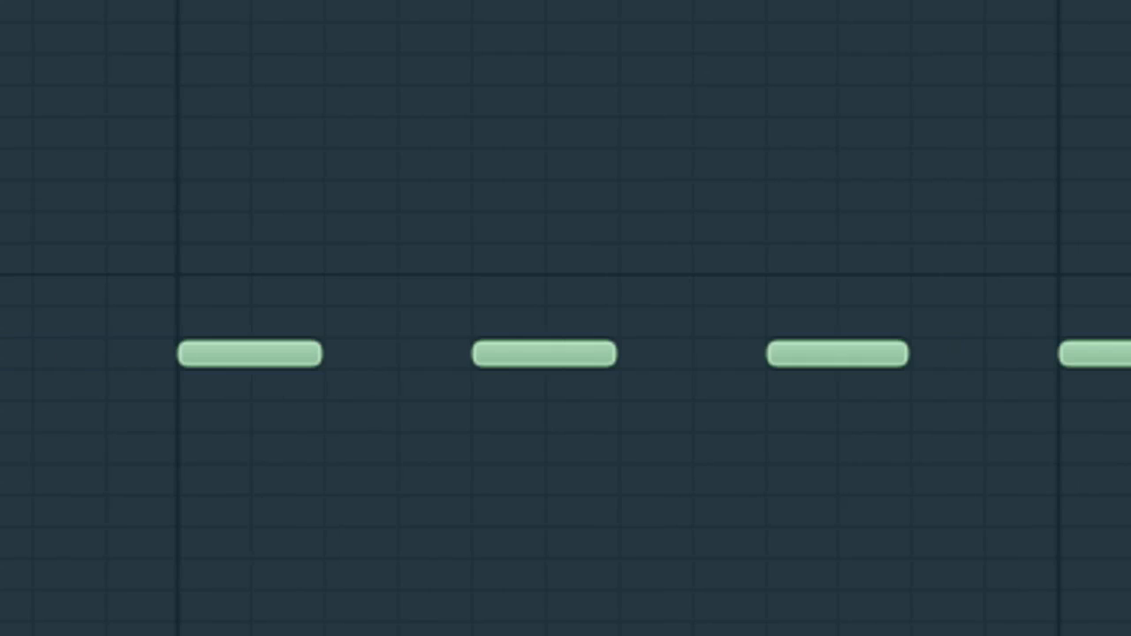
scroll(566, 318, "right", 3)
scroll(565, 319, "left", 3)
scroll(565, 318, "right", 3)
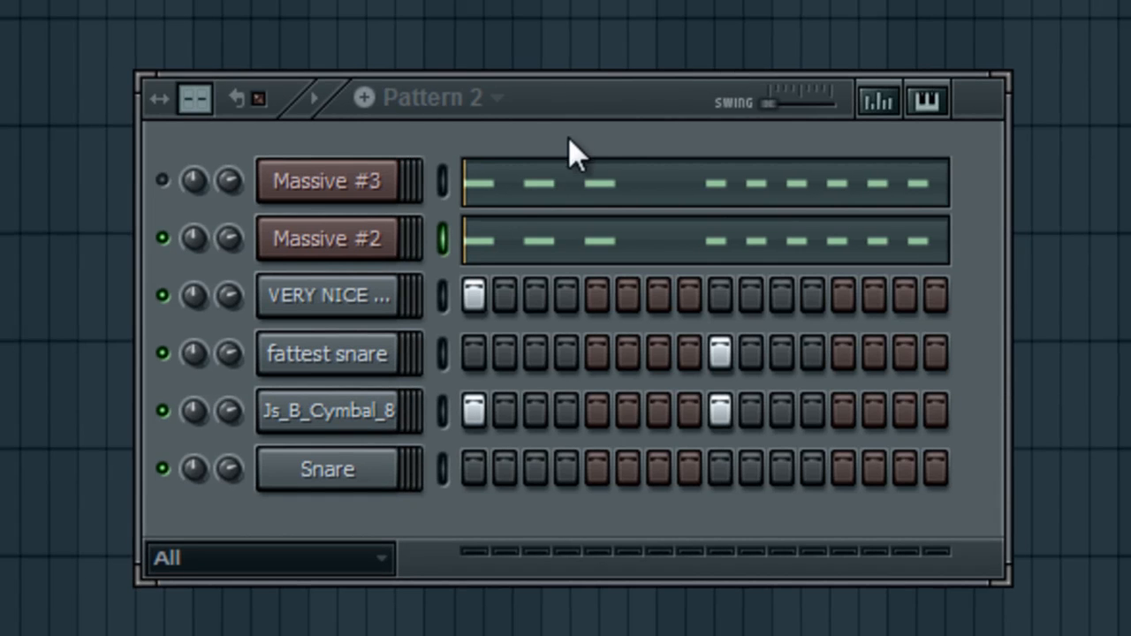
- Unmute Massive #3 in place of Massive #2 and open the Massive #3 synth's settings
left_click(578, 118)
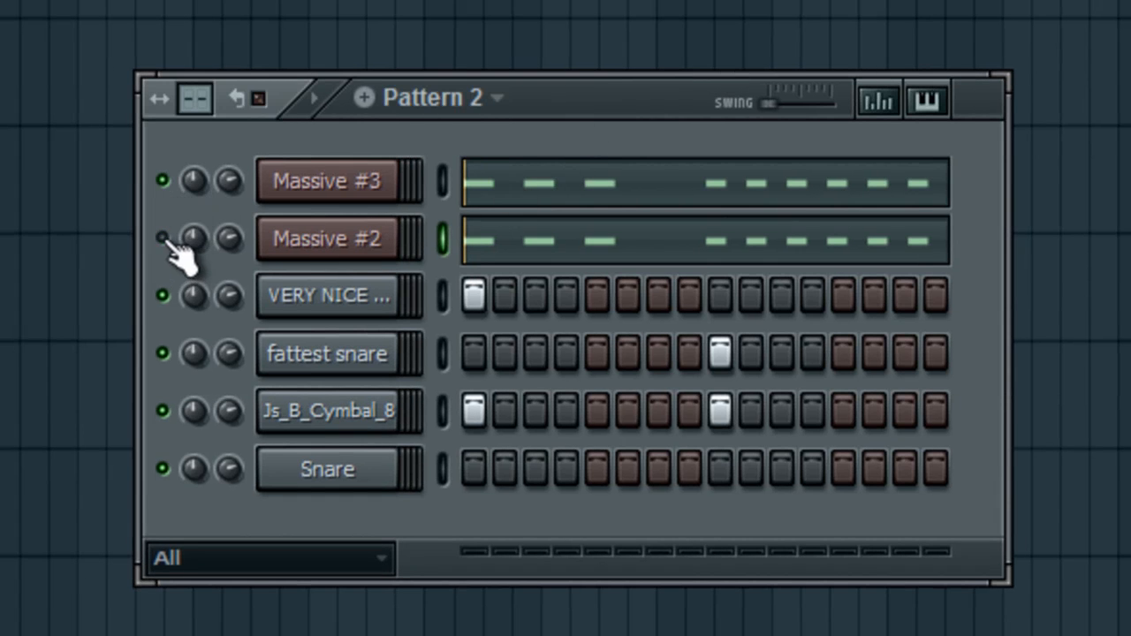
left_click(351, 188)
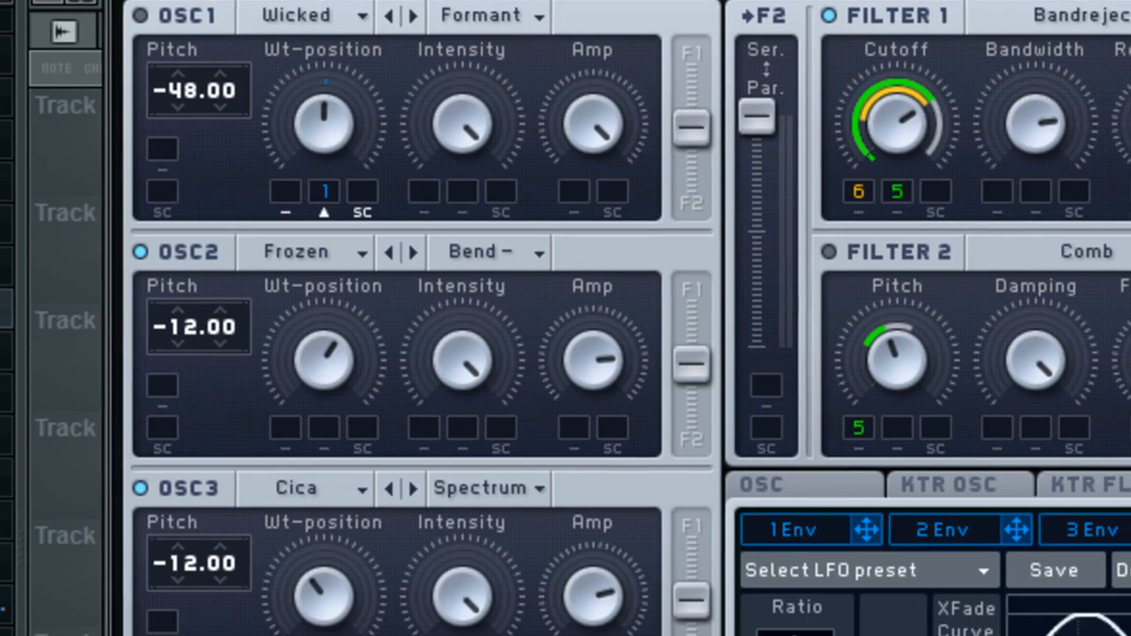
left_click_drag(565, 37, 564, 0)
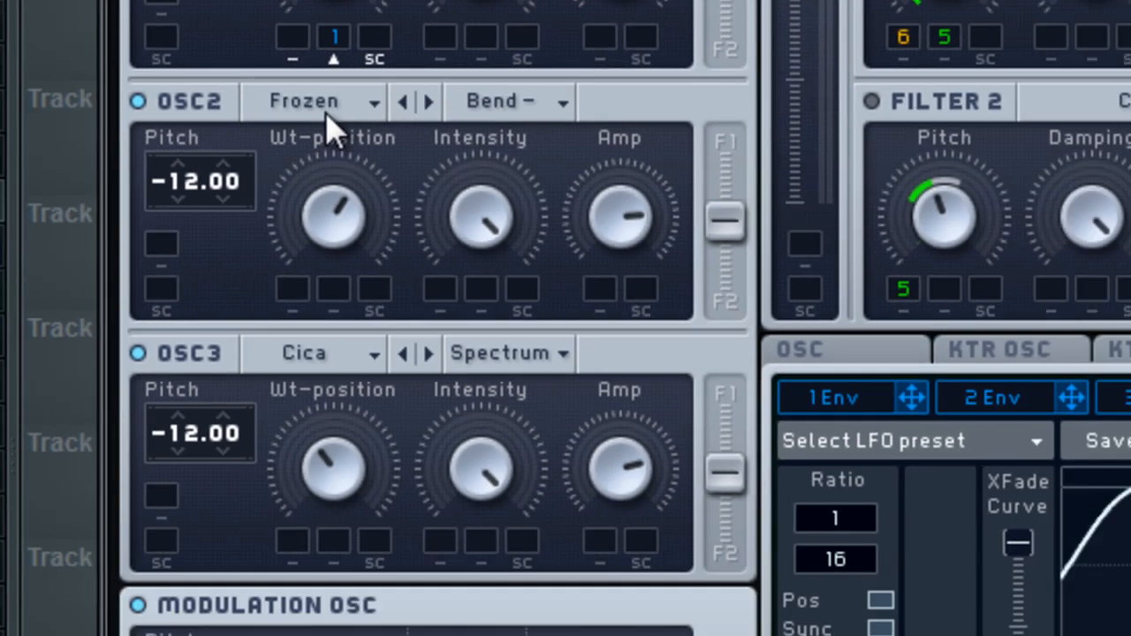
- Select the Frozen wavetable and the Bend - mode for OSC2
left_click(424, 176)
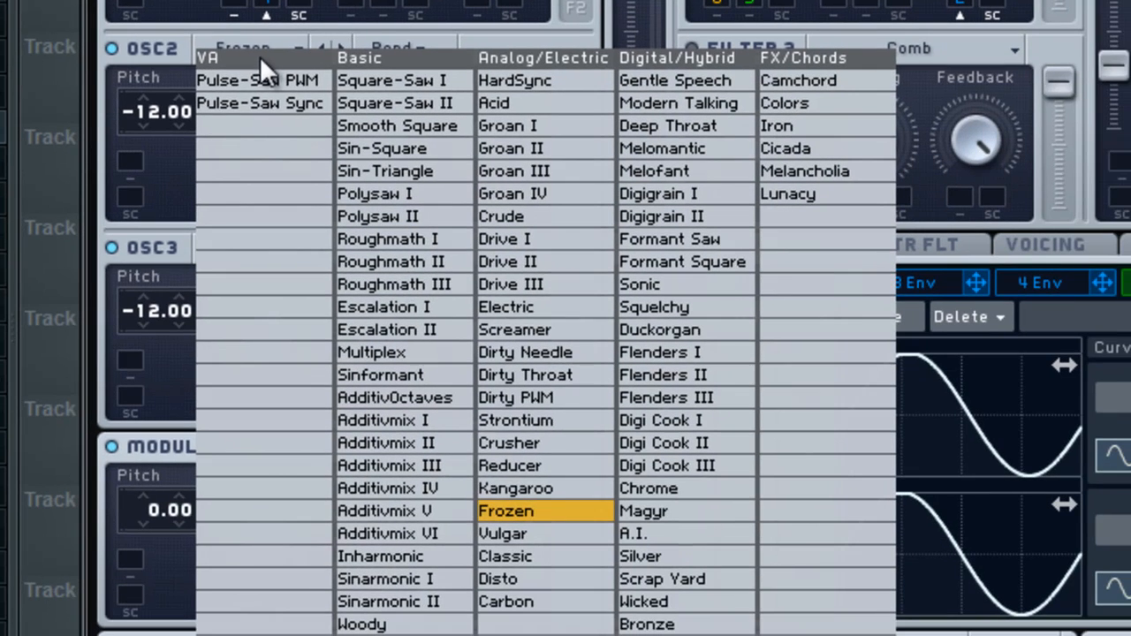
left_click(557, 512)
left_click(407, 49)
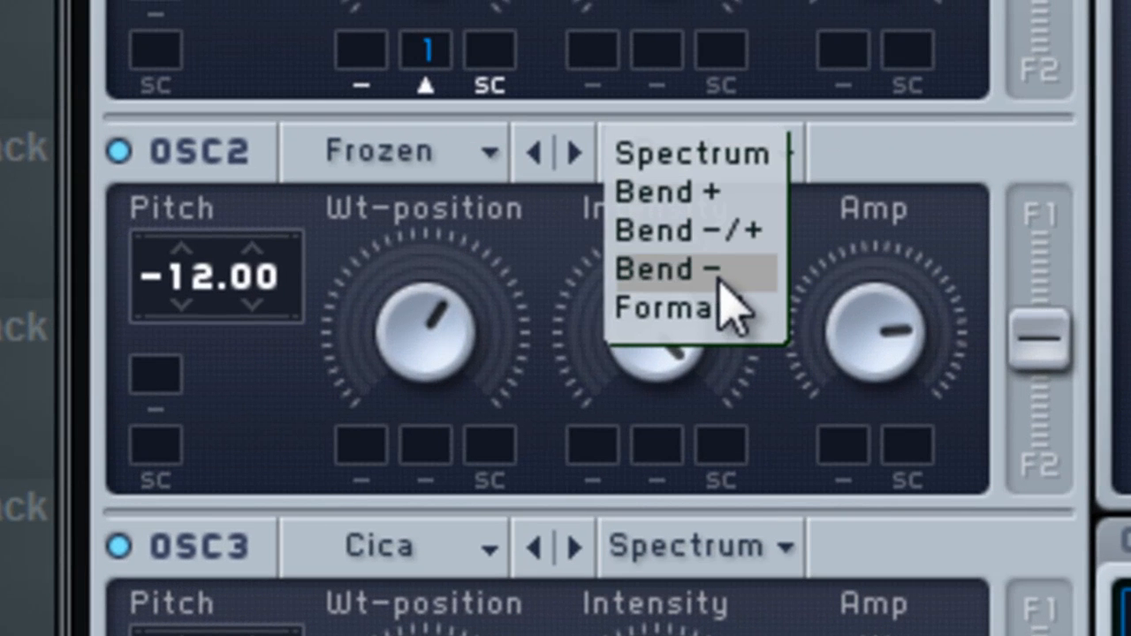
left_click(719, 281)
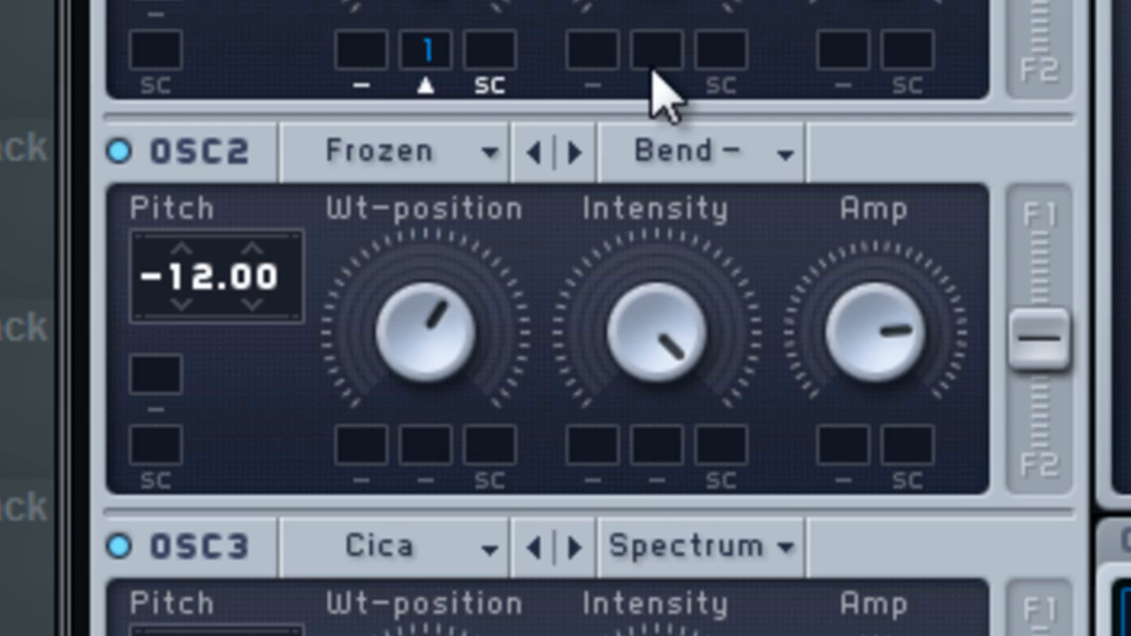
- Nudge OSC2's Amp level and set its filter routing fader about midway between F1 and F2
mouse_move(928, 364)
left_mouse_down()
mouse_move(928, 377)
mouse_move(929, 364)
left_mouse_up()
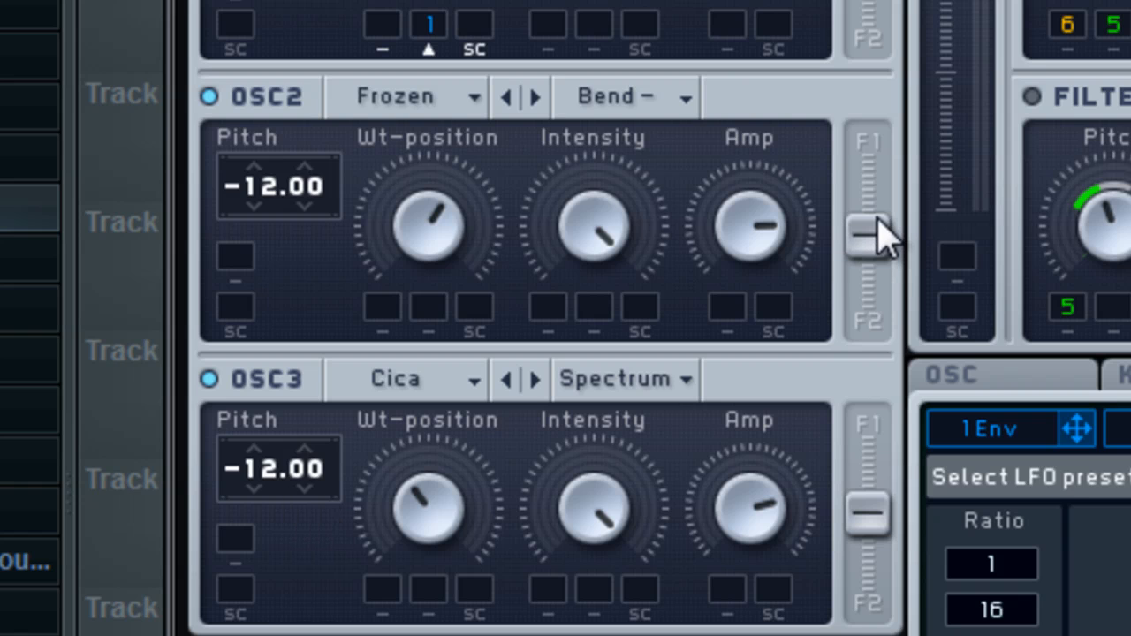
left_click_drag(884, 219, 884, 215)
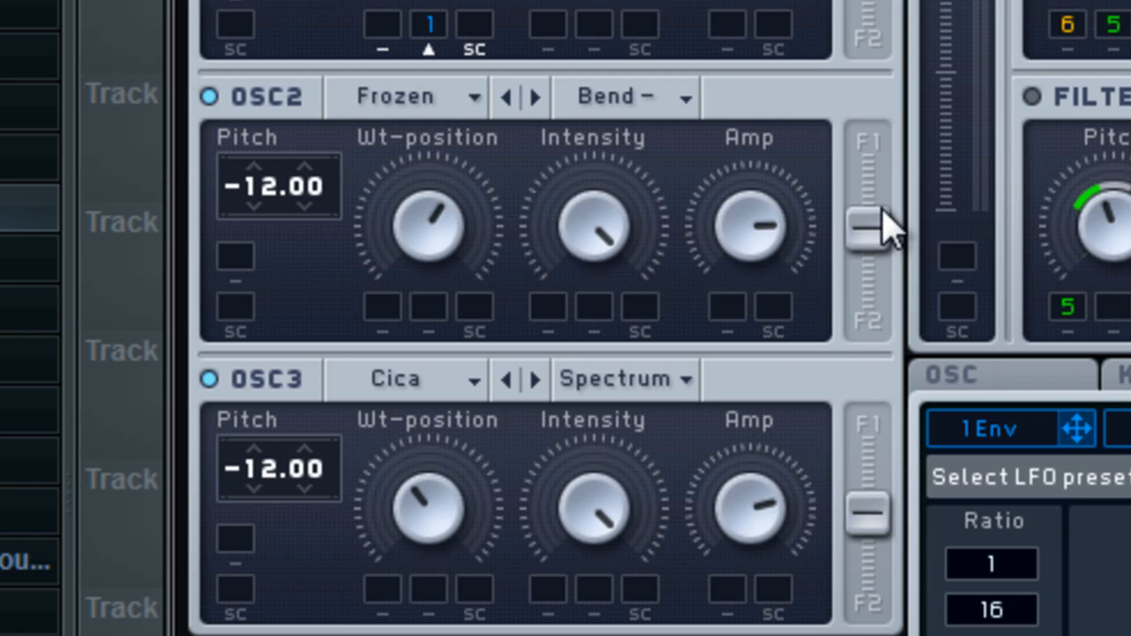
left_click(364, 385)
left_click(879, 253)
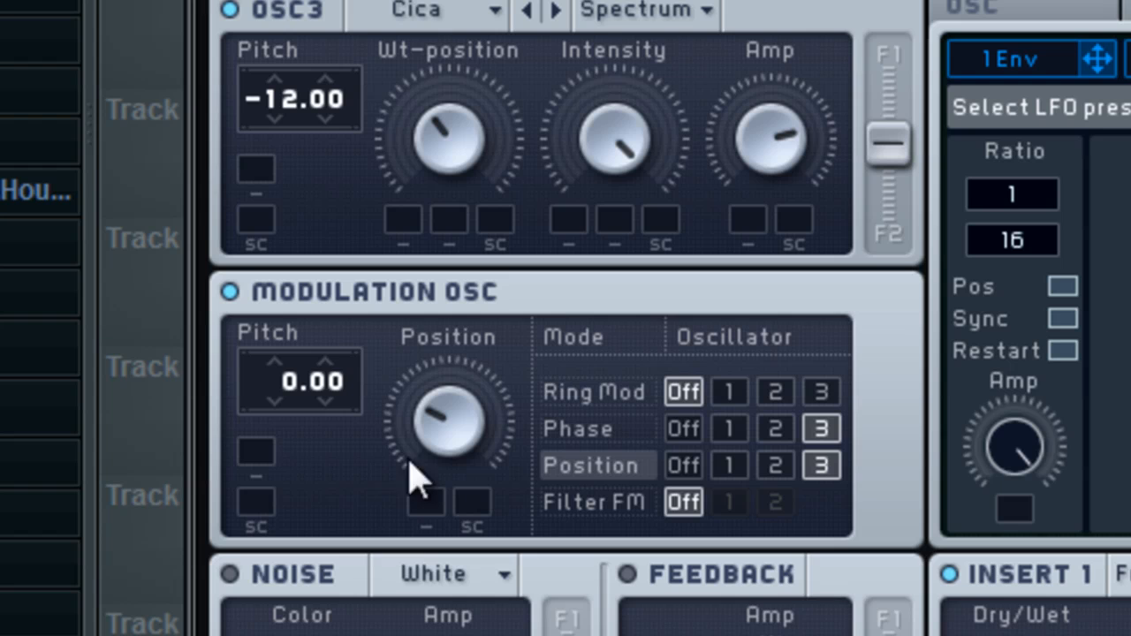
- Show the modulation oscillator's Phase and Position amounts in turn
left_click(629, 431)
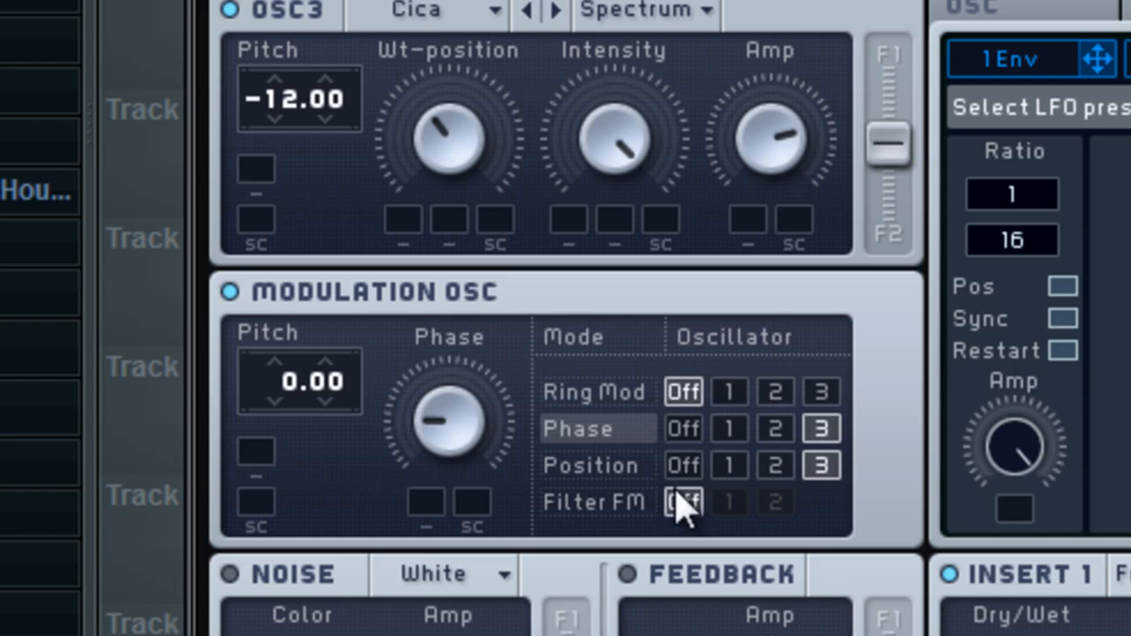
left_click(621, 470)
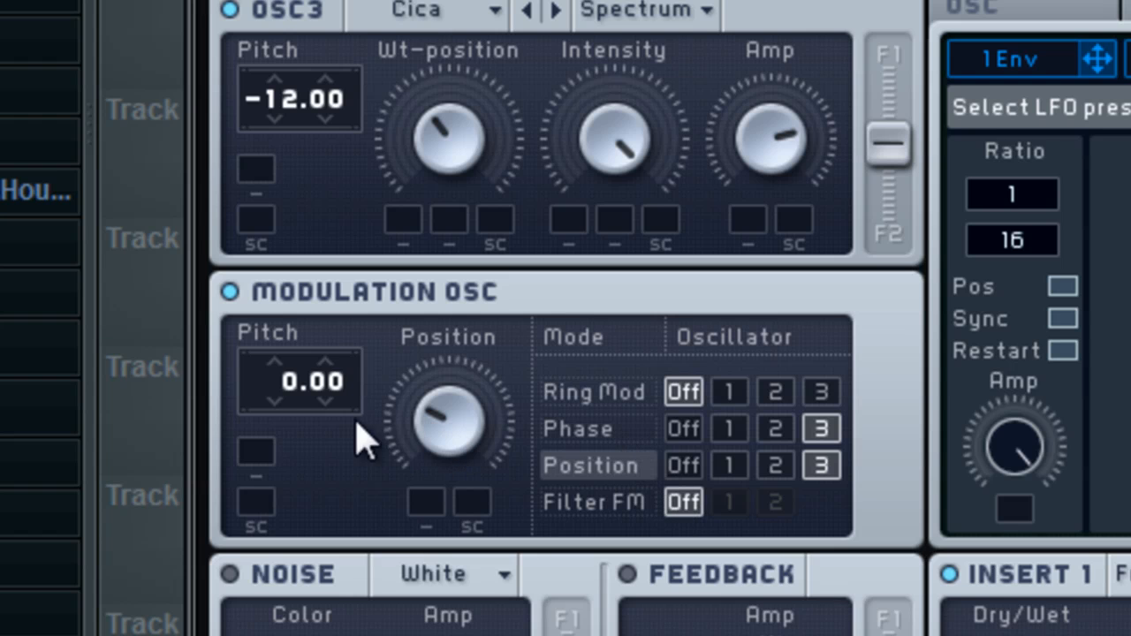
left_click(592, 433)
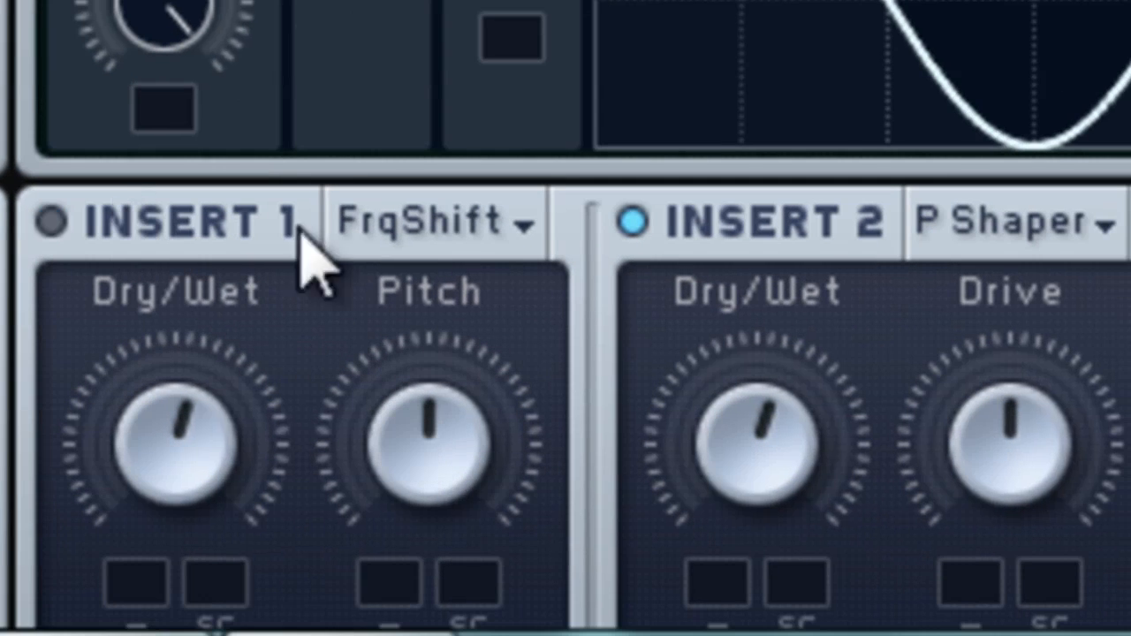
- Enable Insert 1 as a Frequency Shifter and raise its Dry/Wet slightly past the middle
left_click(51, 222)
left_click(393, 232)
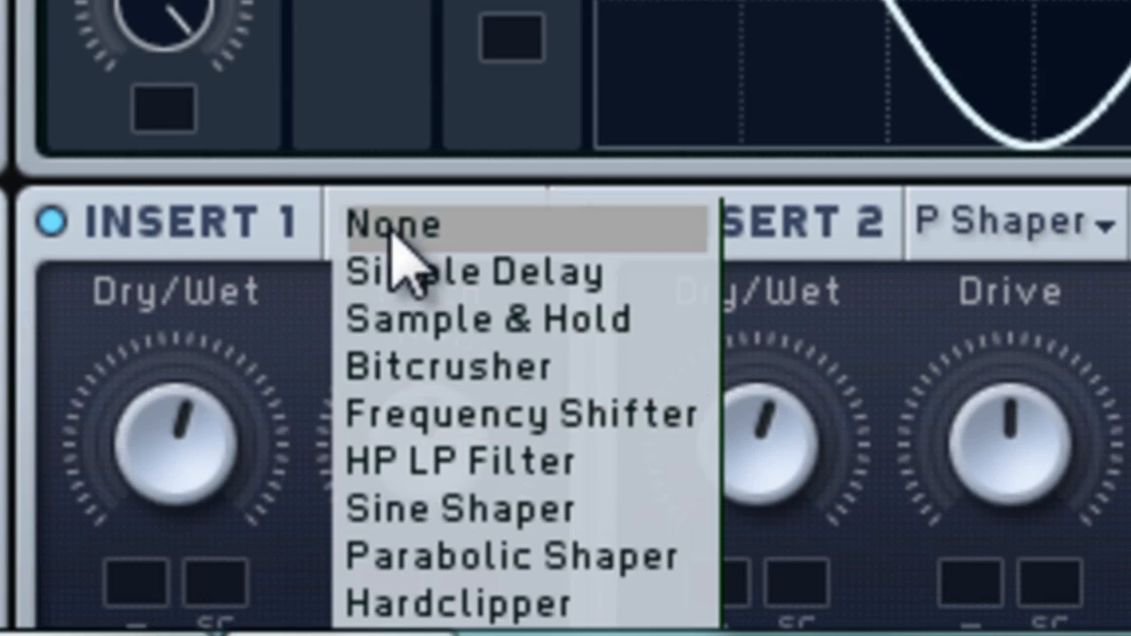
left_click(542, 414)
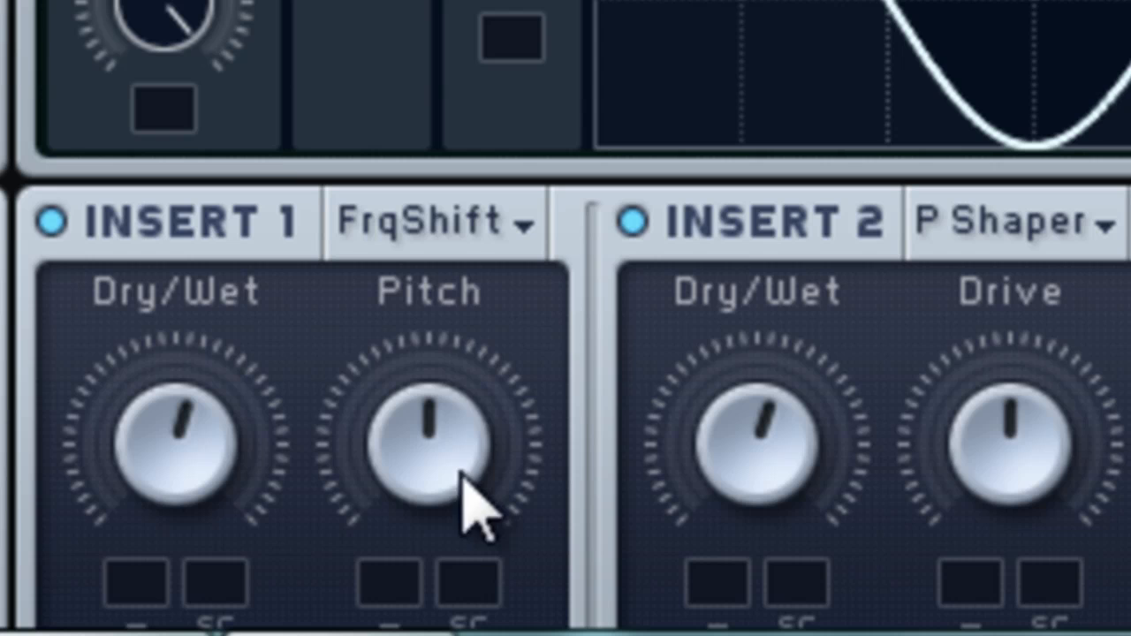
left_click_drag(176, 380, 198, 314)
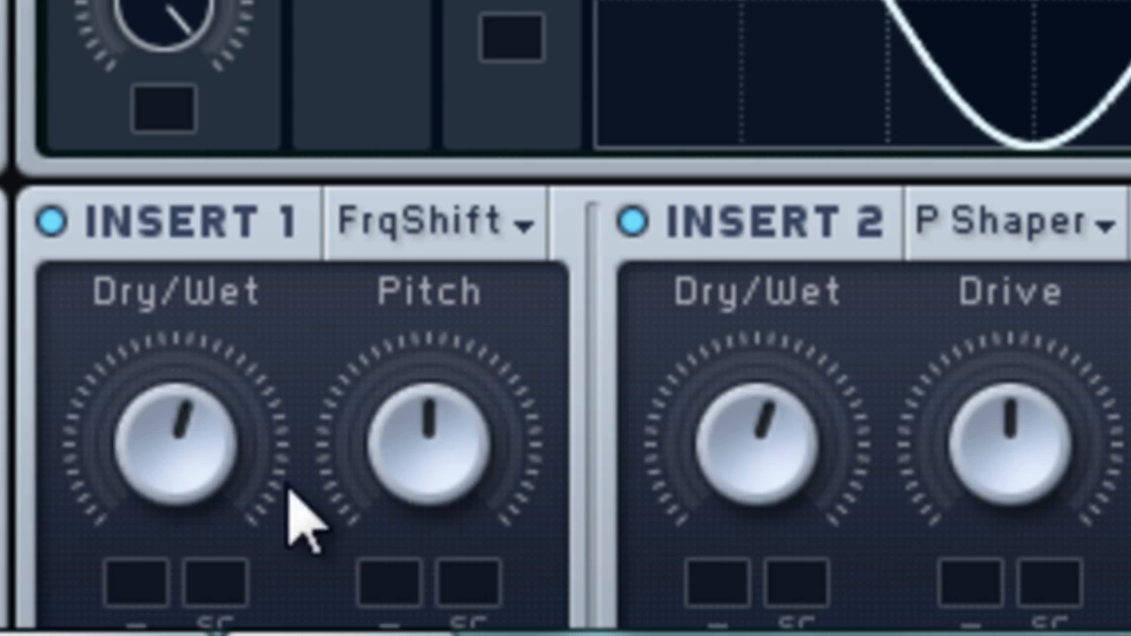
left_click_drag(204, 444, 225, 416)
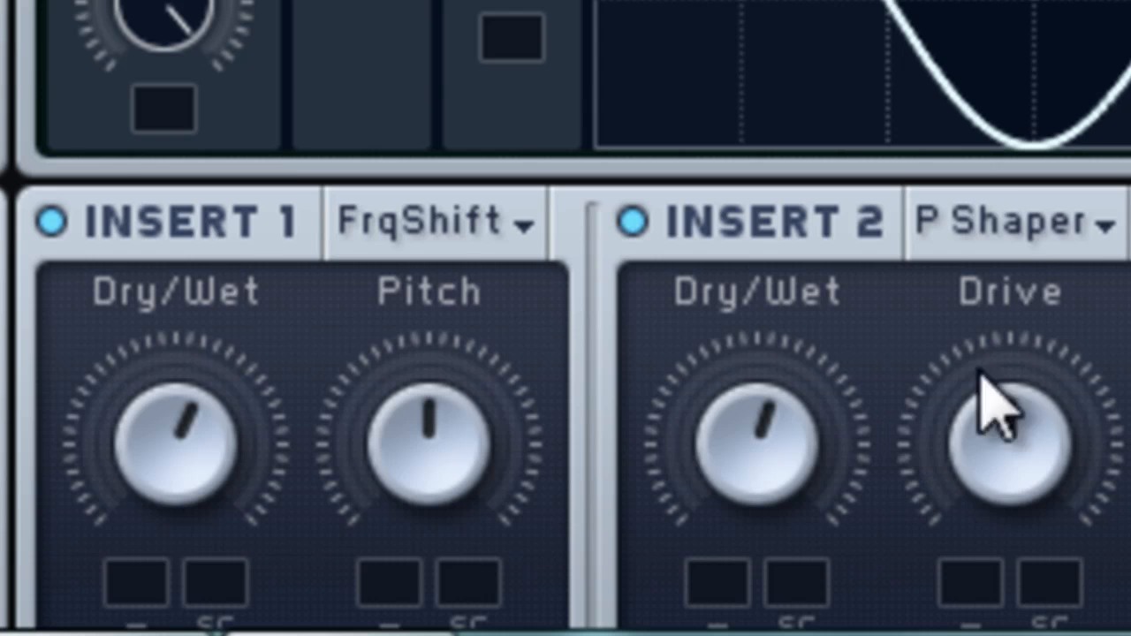
- Set Insert 2 to Parabolic Shaper and Filter 1 to Bandreject
left_click(1017, 222)
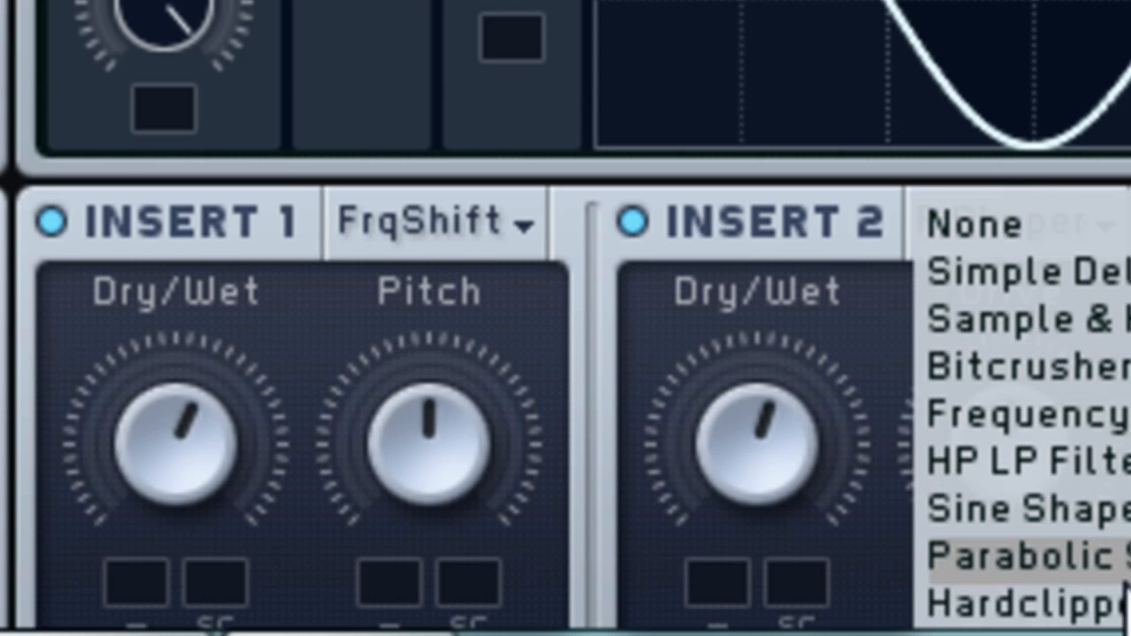
left_click(1025, 556)
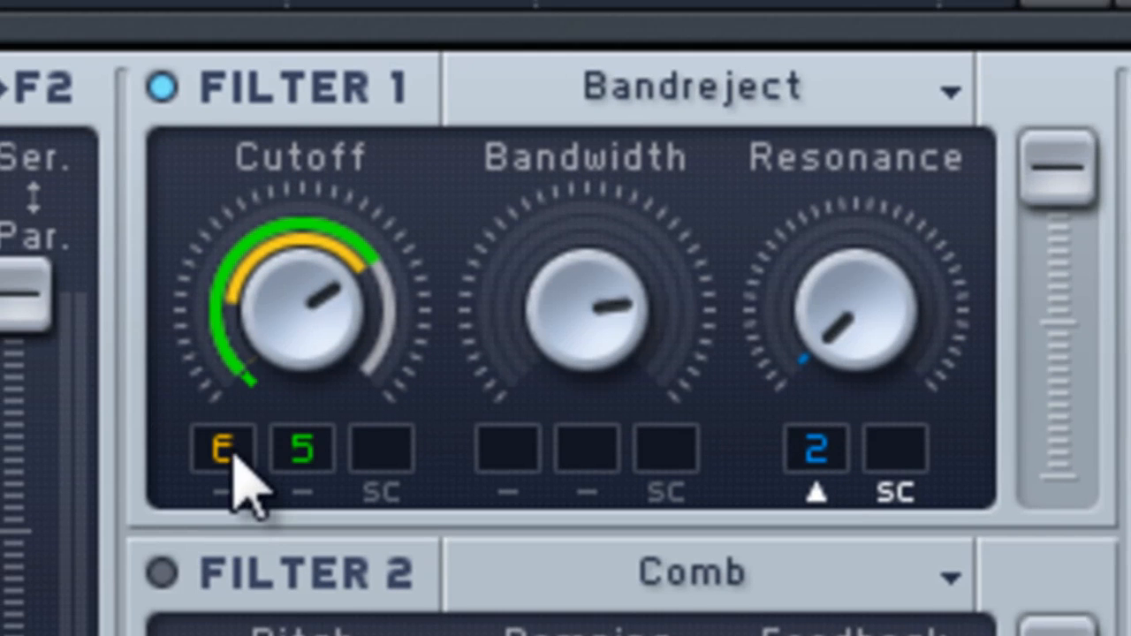
left_click(798, 105)
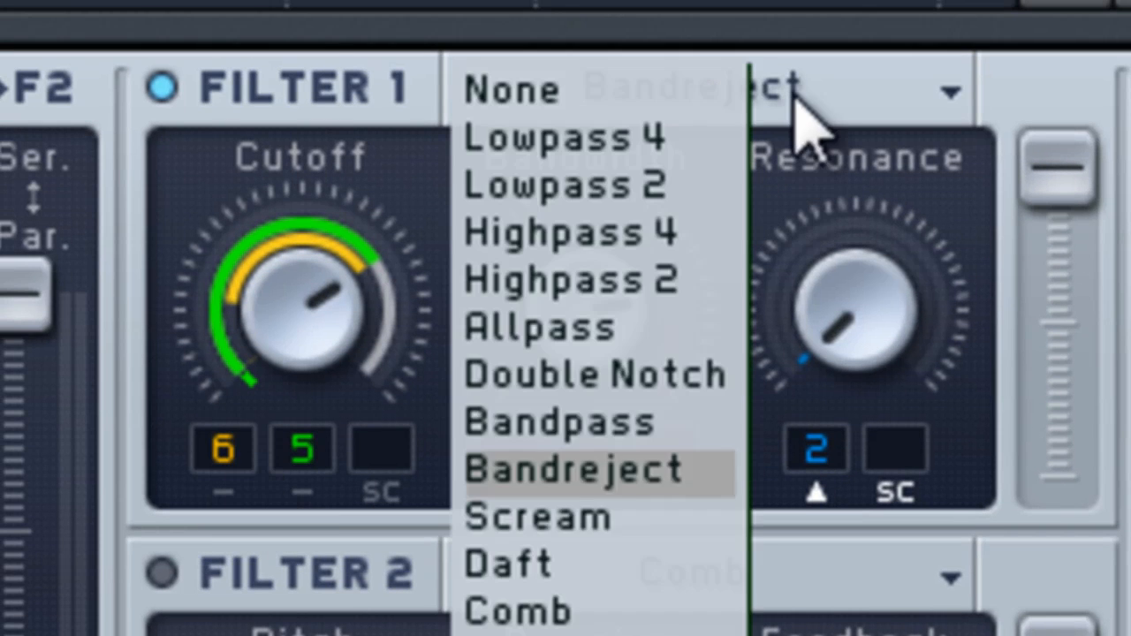
left_click(554, 493)
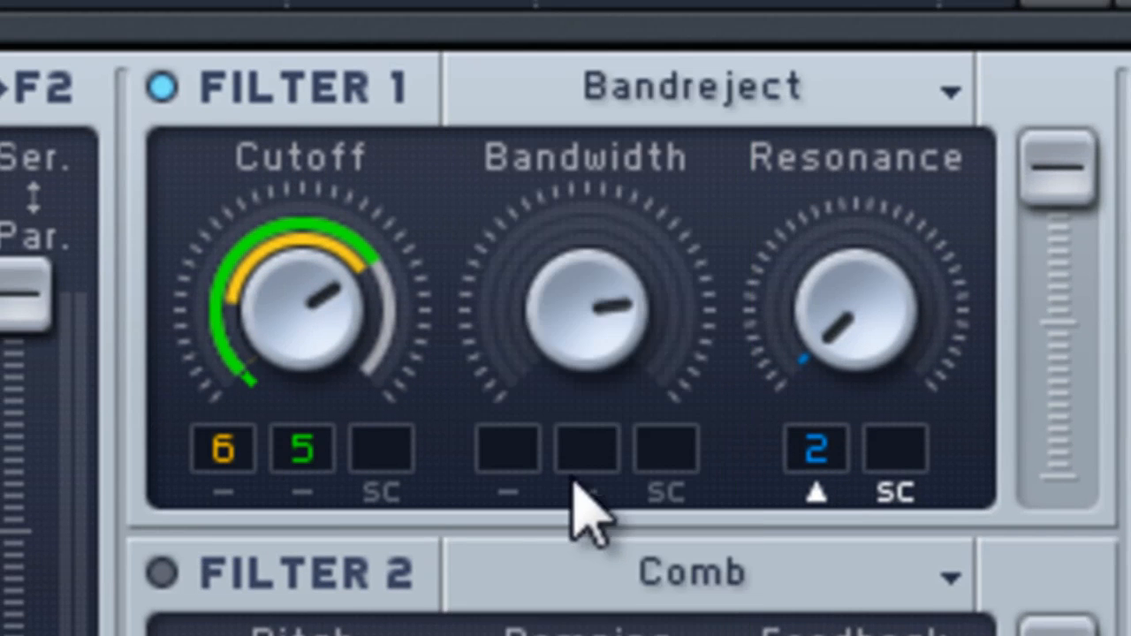
- Show the list of filter types available for Filter 1
left_click(726, 81)
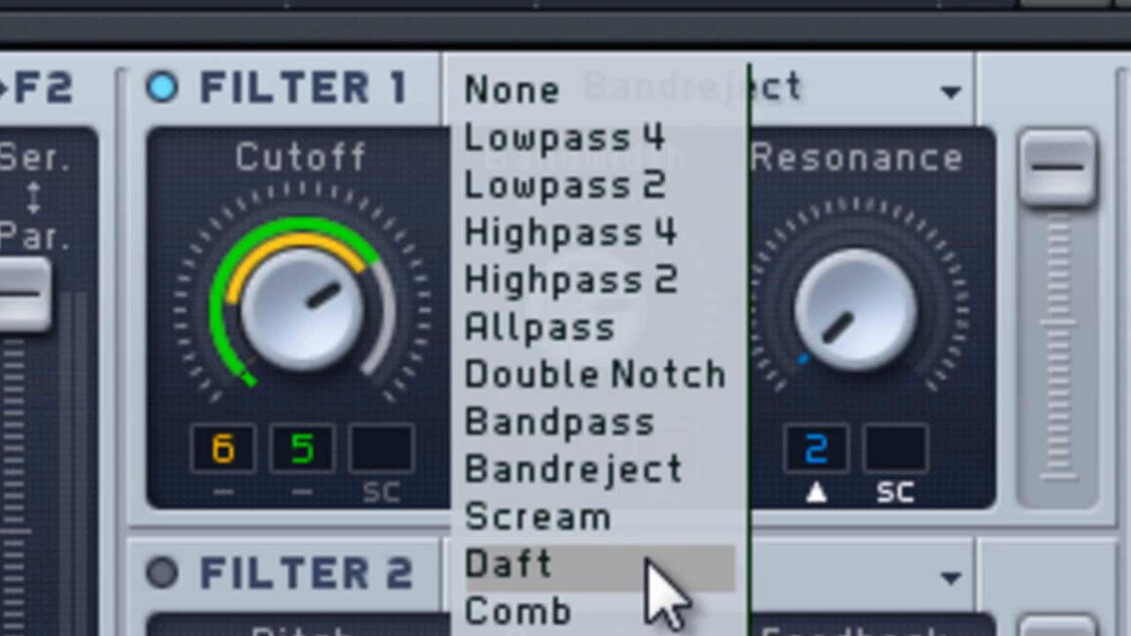
left_click(386, 142)
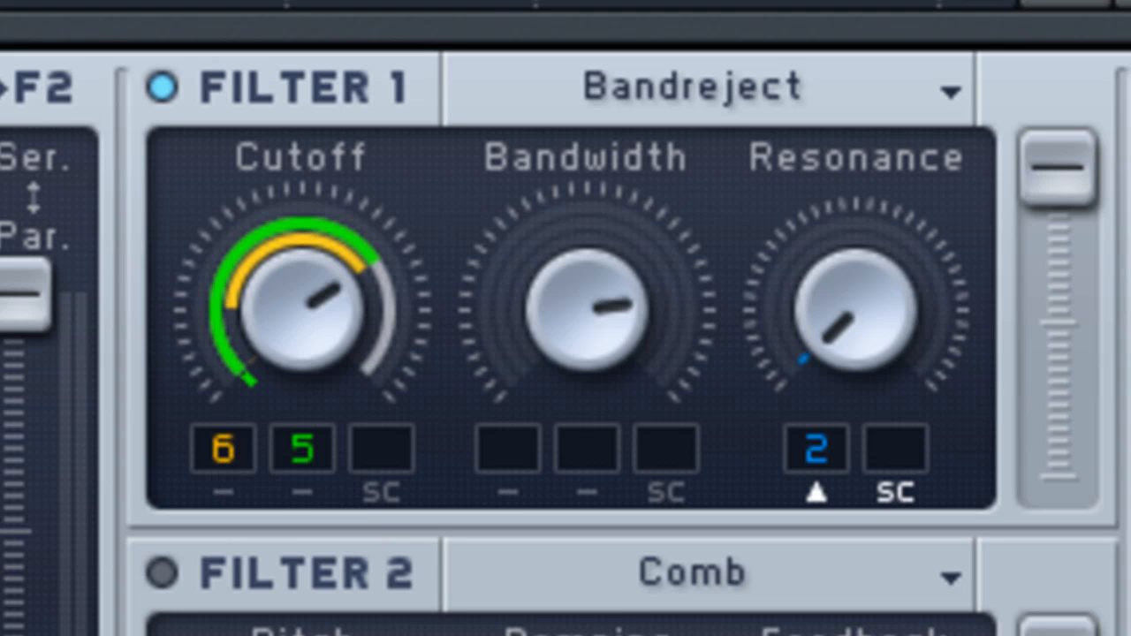
- Assign Macro 6 and LFO 5 to the modulation slots of Filter 1's Cutoff
left_click_drag(484, 619, 213, 460)
left_click_drag(395, 391, 283, 445)
left_click_drag(190, 618, 217, 464)
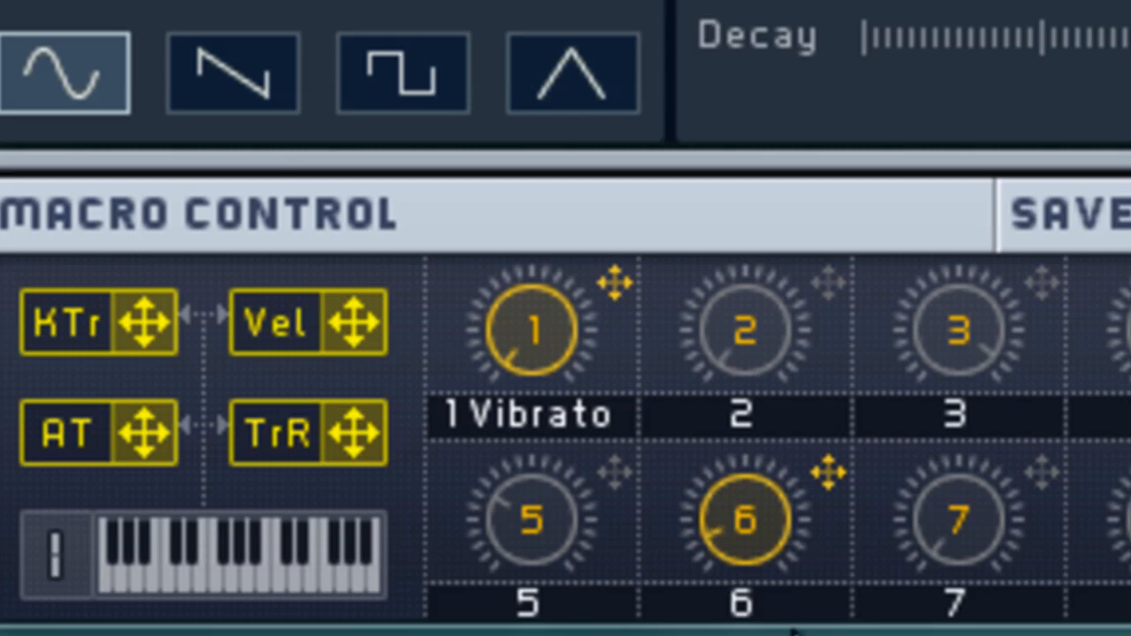
left_click_drag(807, 572, 818, 521)
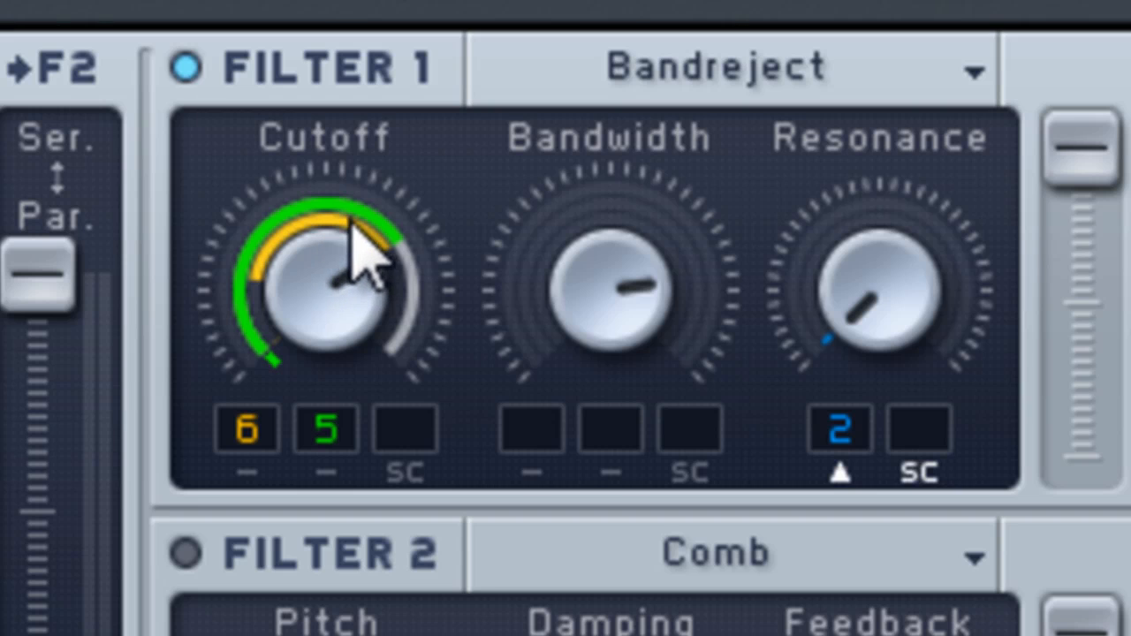
- Remove the Macro 6 assignment from Filter 1's Cutoff and turn the cutoff up to about two o'clock
right_click(256, 432)
left_click(284, 506)
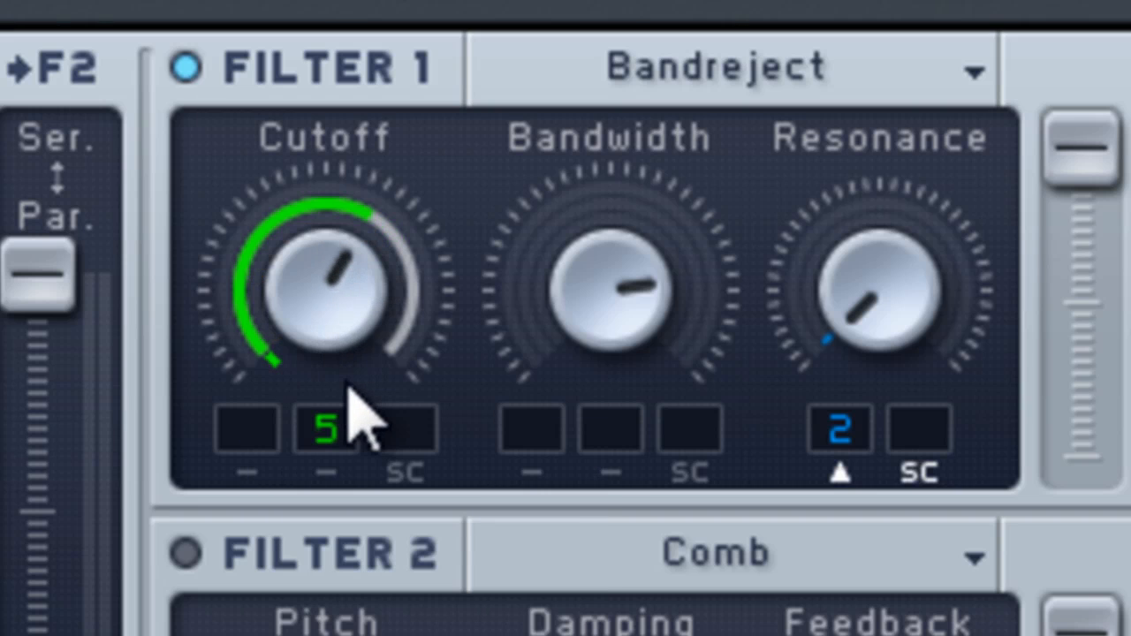
left_click_drag(373, 324, 373, 301)
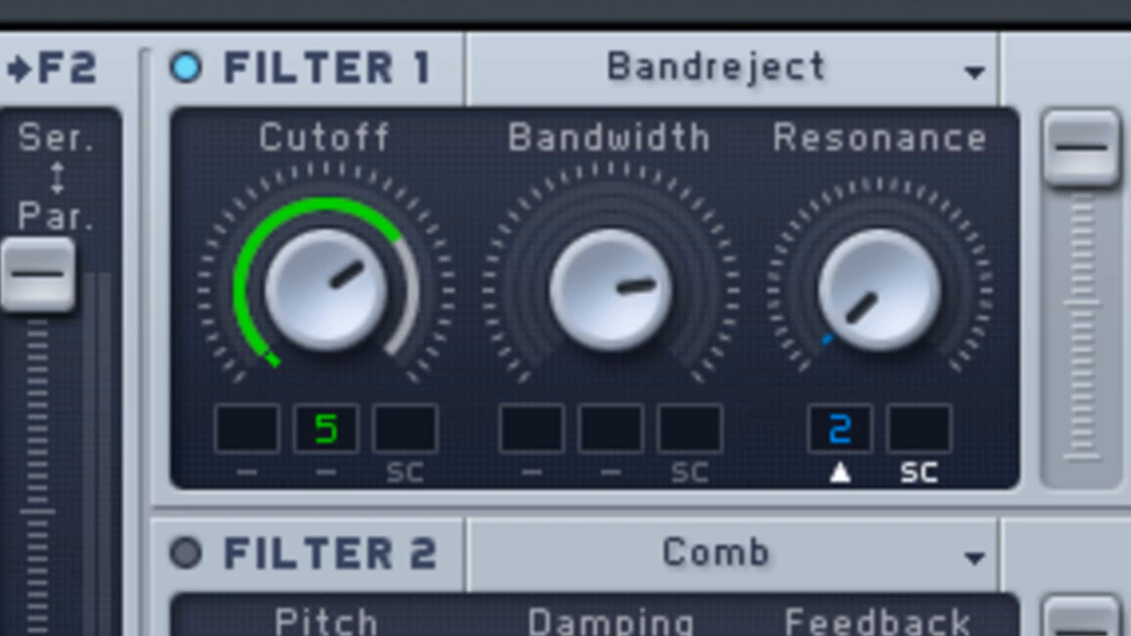
- Assign Macro 6 to the first modulation slot of Filter 1's Cutoff and adjust LFO 5's modulation range there
left_click_drag(353, 632, 244, 442)
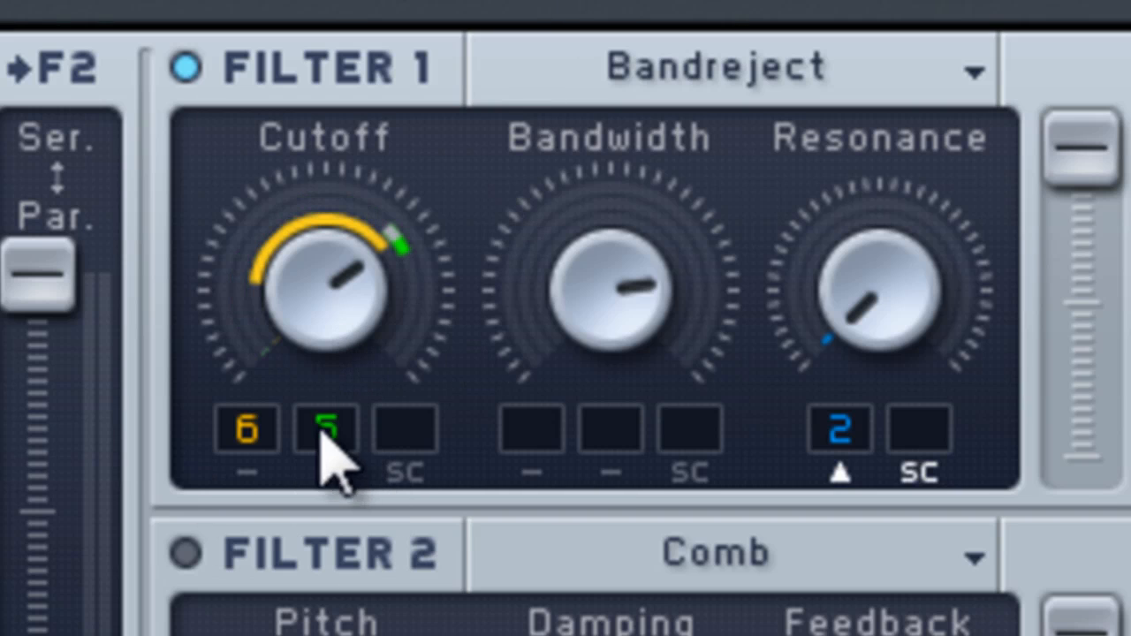
left_click_drag(322, 428, 321, 547)
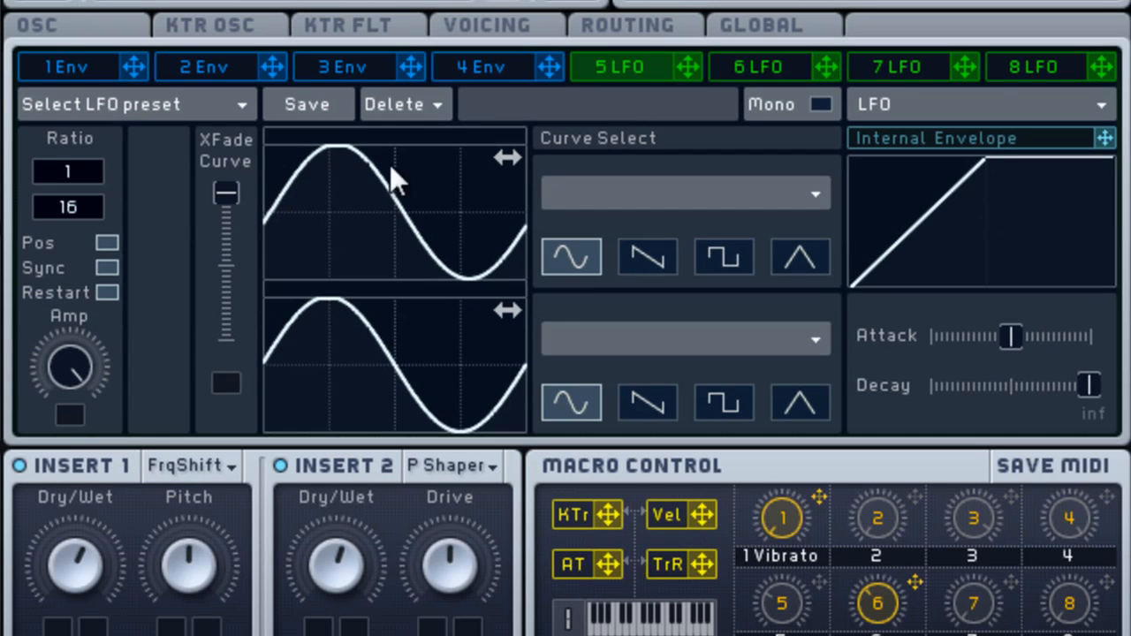
- Toggle LFO 5's Sync off and on, and try a sawtooth against the sine as its second curve while moving XFade Curve
left_click(110, 270)
left_click(107, 268)
left_click(635, 407)
left_click(594, 402)
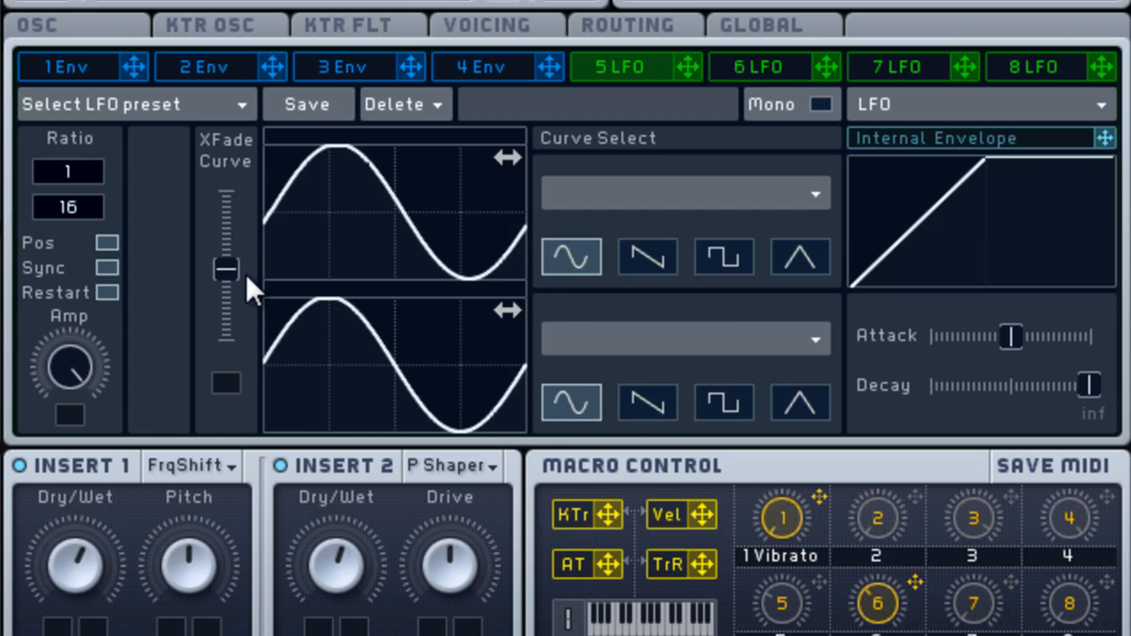
left_click(647, 408)
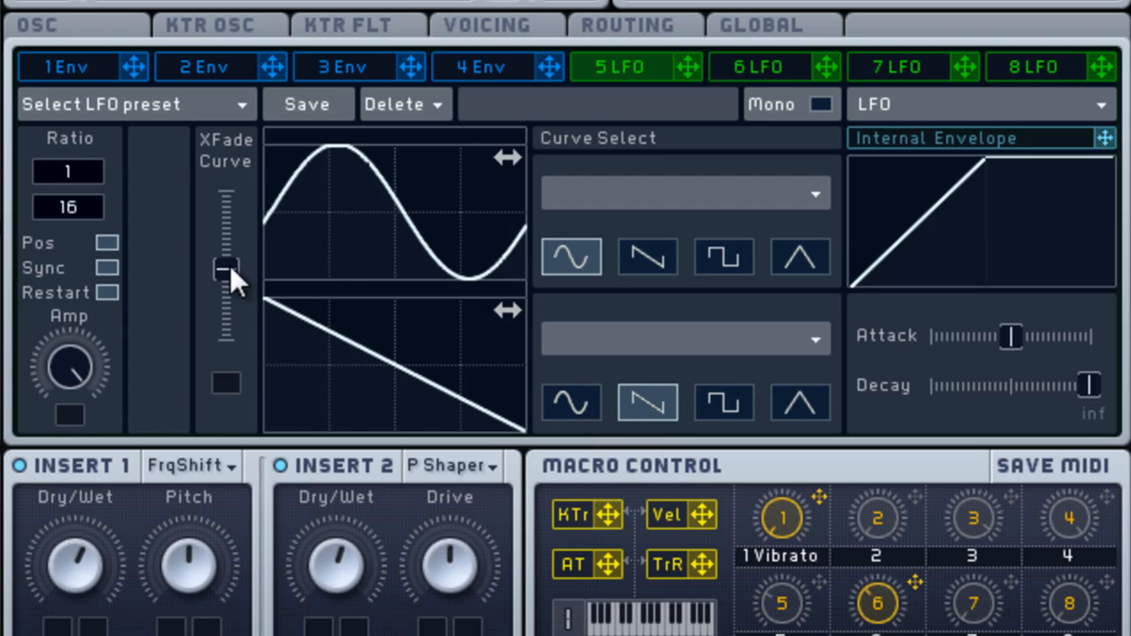
left_click_drag(228, 265, 243, 45)
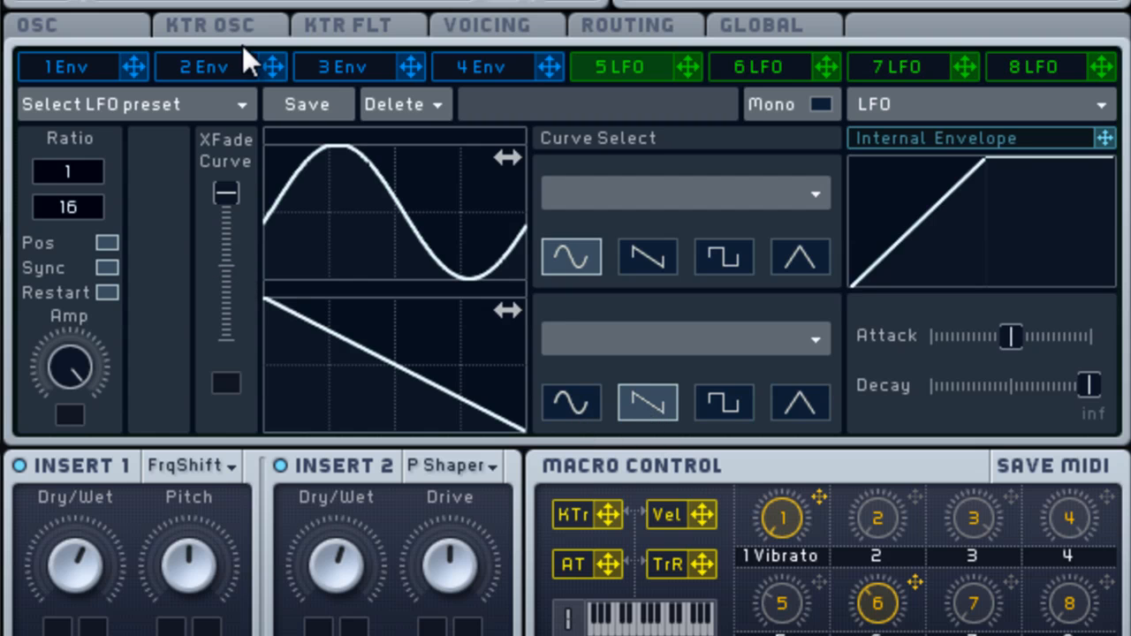
left_click(584, 407)
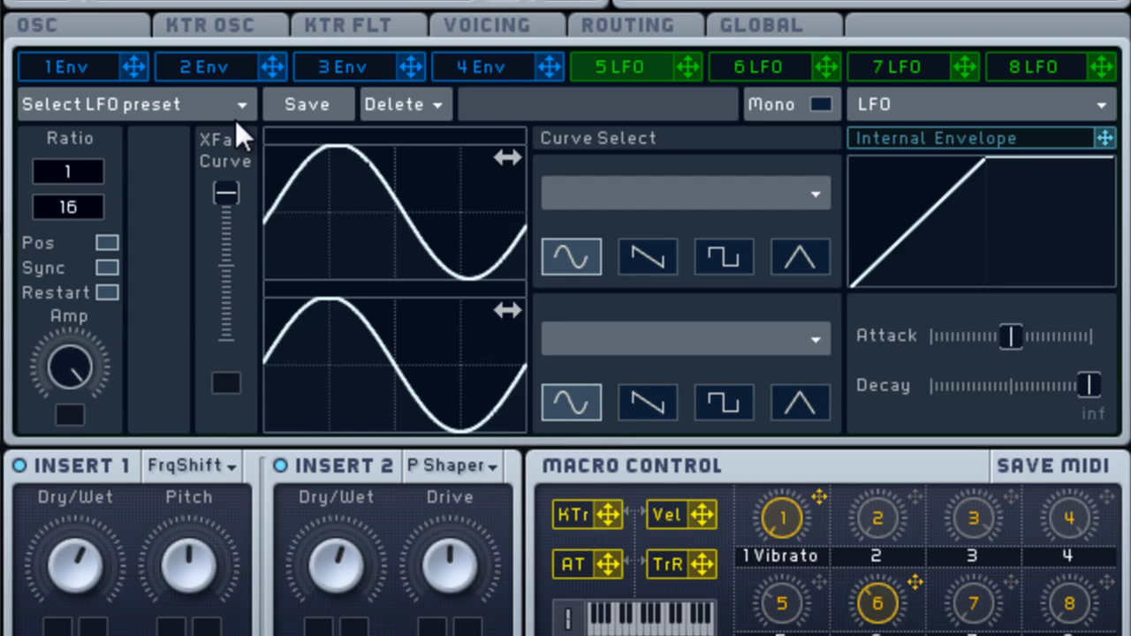
left_click(659, 408)
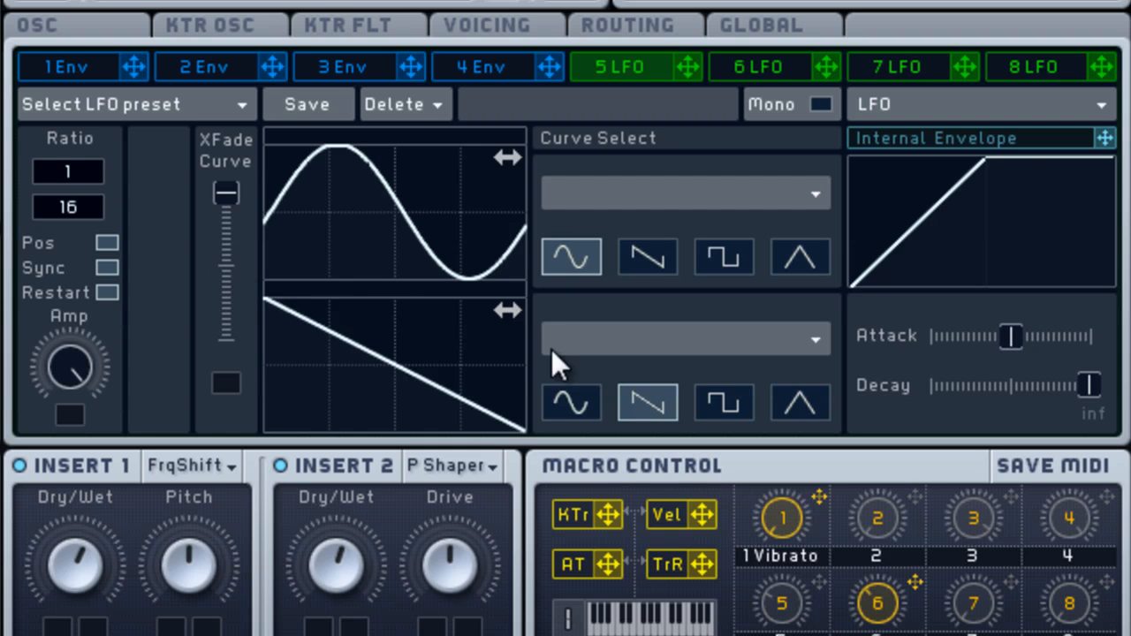
left_click(574, 402)
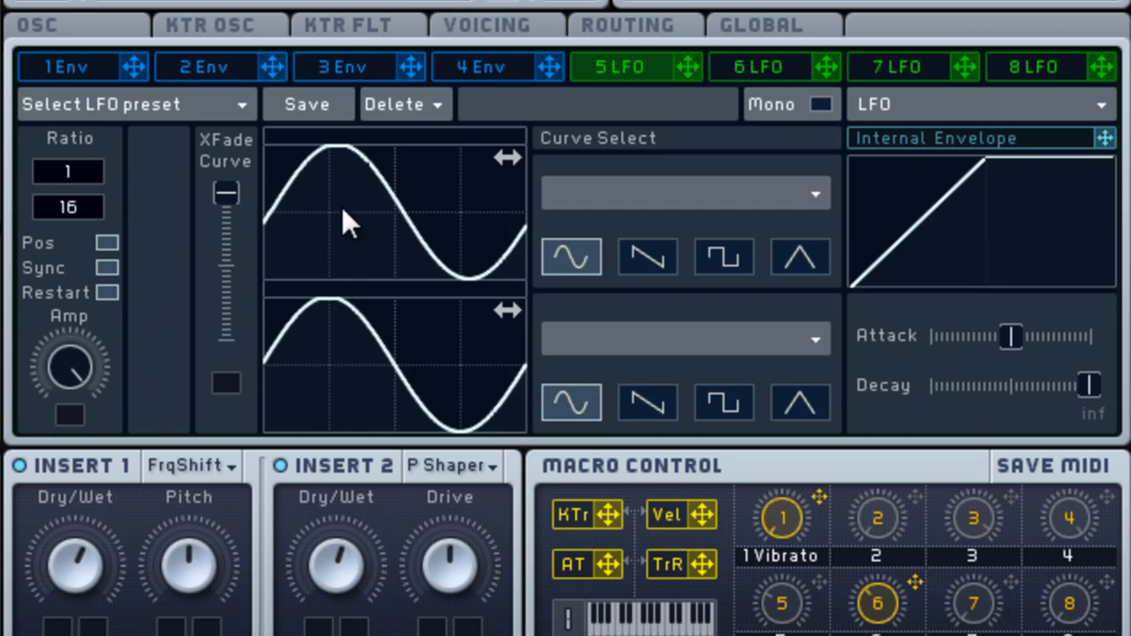
- Raise envelope 4's attack Level to maximum and return to the LFO 5 settings
left_click(496, 64)
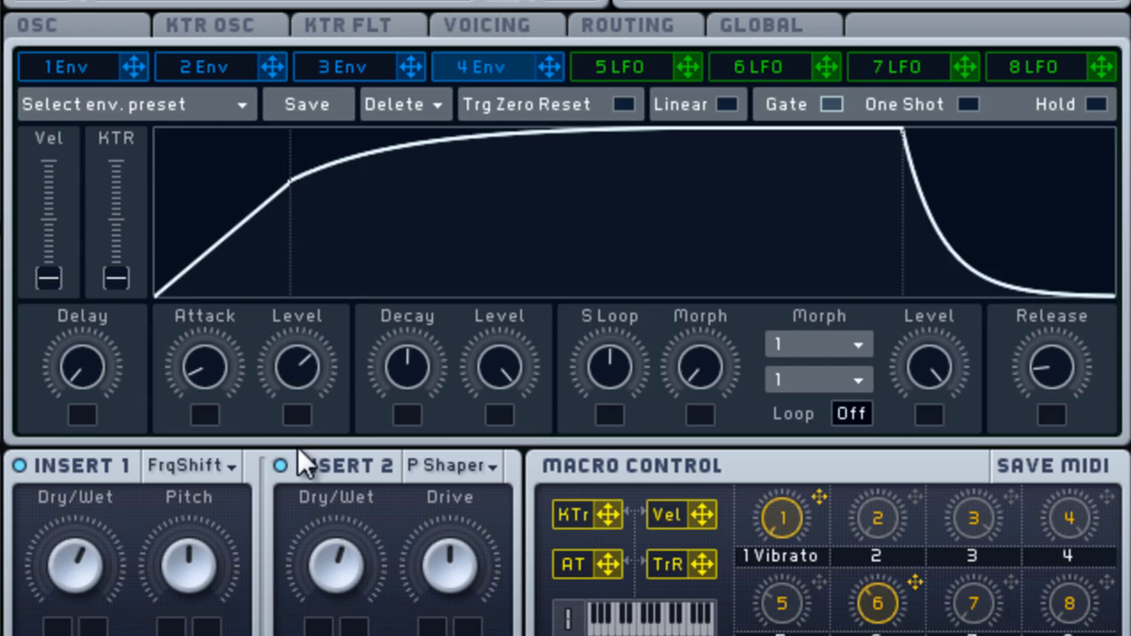
mouse_move(519, 371)
left_mouse_down()
mouse_move(492, 510)
mouse_move(511, 537)
mouse_move(514, 389)
left_mouse_up()
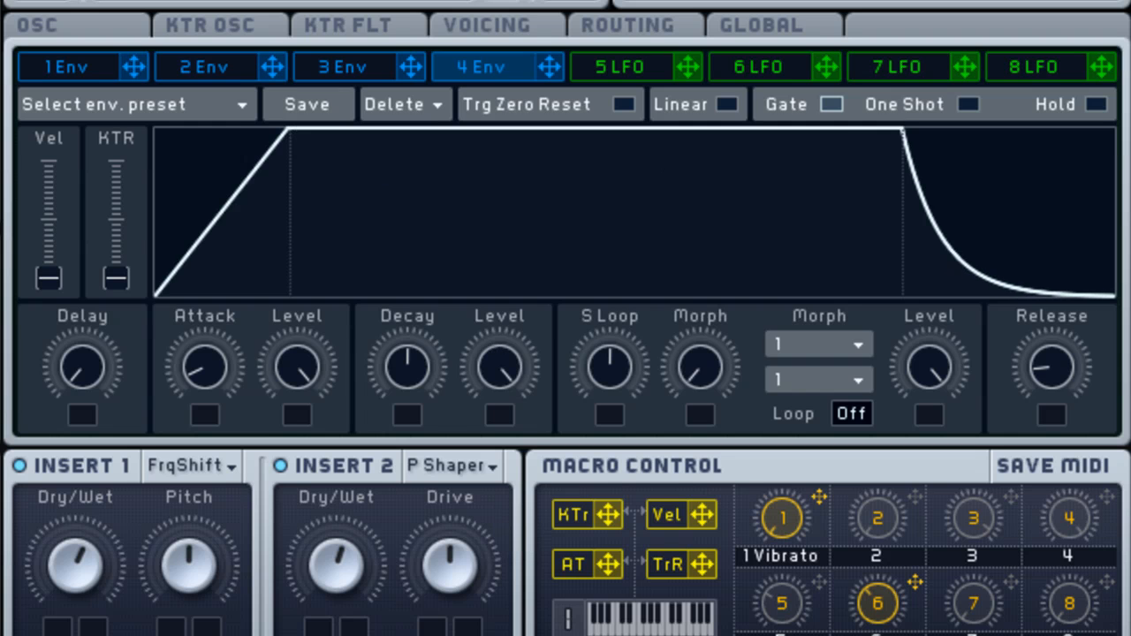
left_click(624, 69)
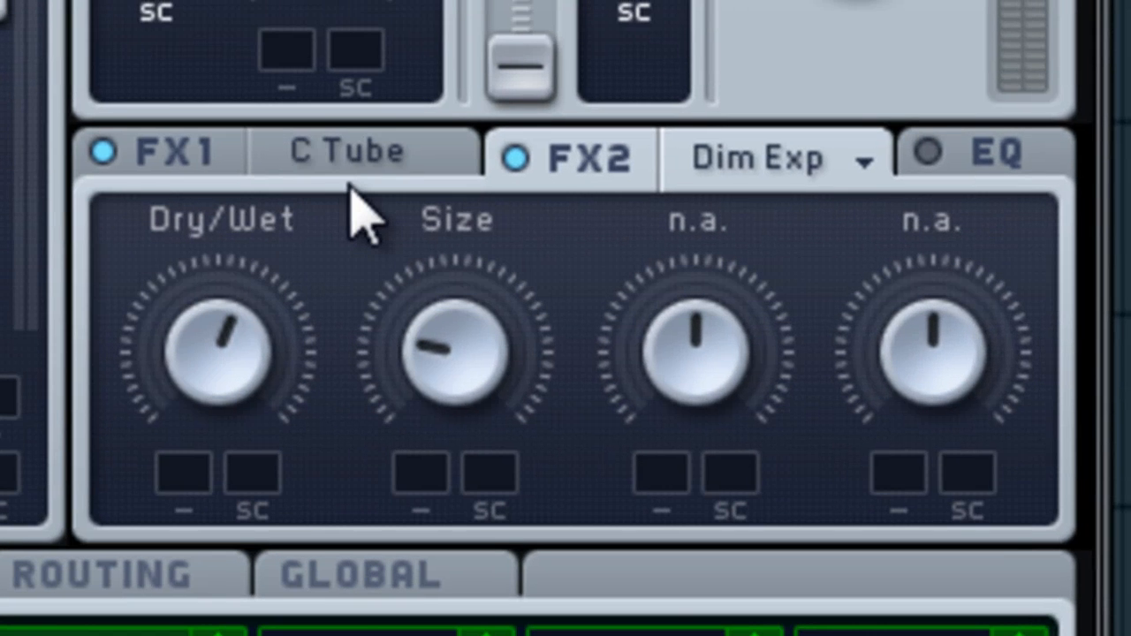
- Set FX1 to Classic Tube and show the Dimension Expander settings in FX2
left_click(338, 174)
left_click(364, 162)
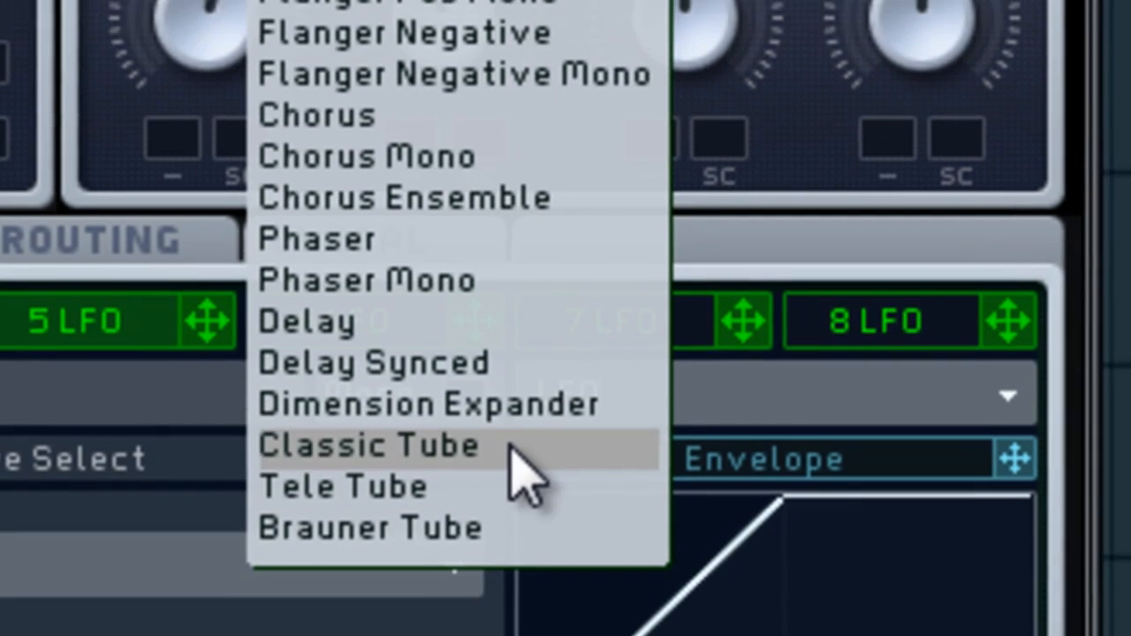
left_click(515, 450)
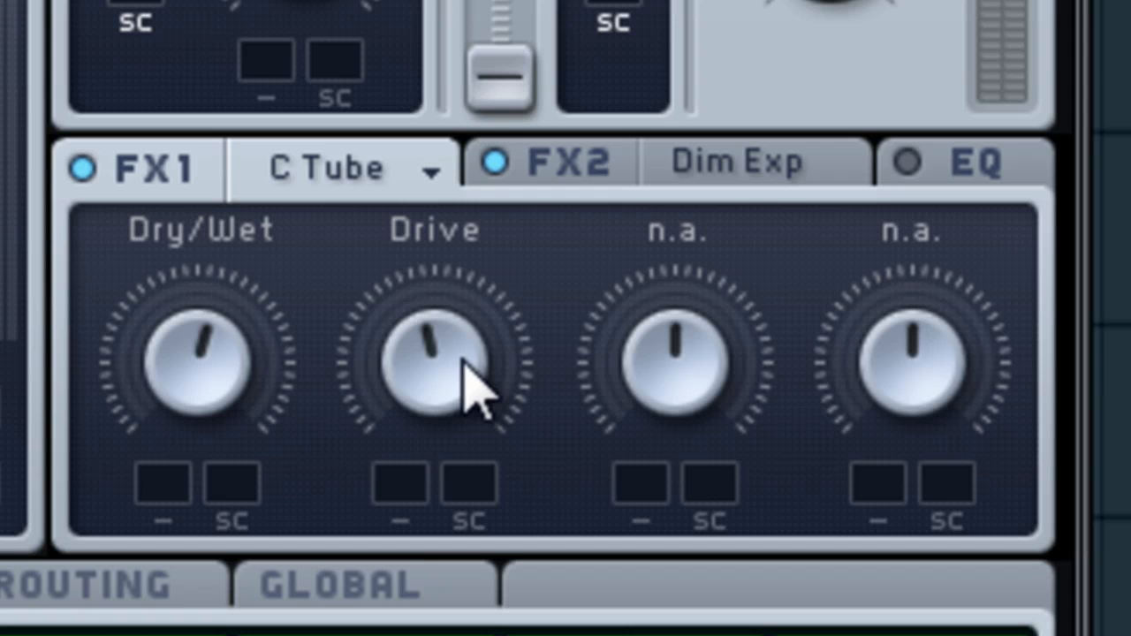
left_click(739, 173)
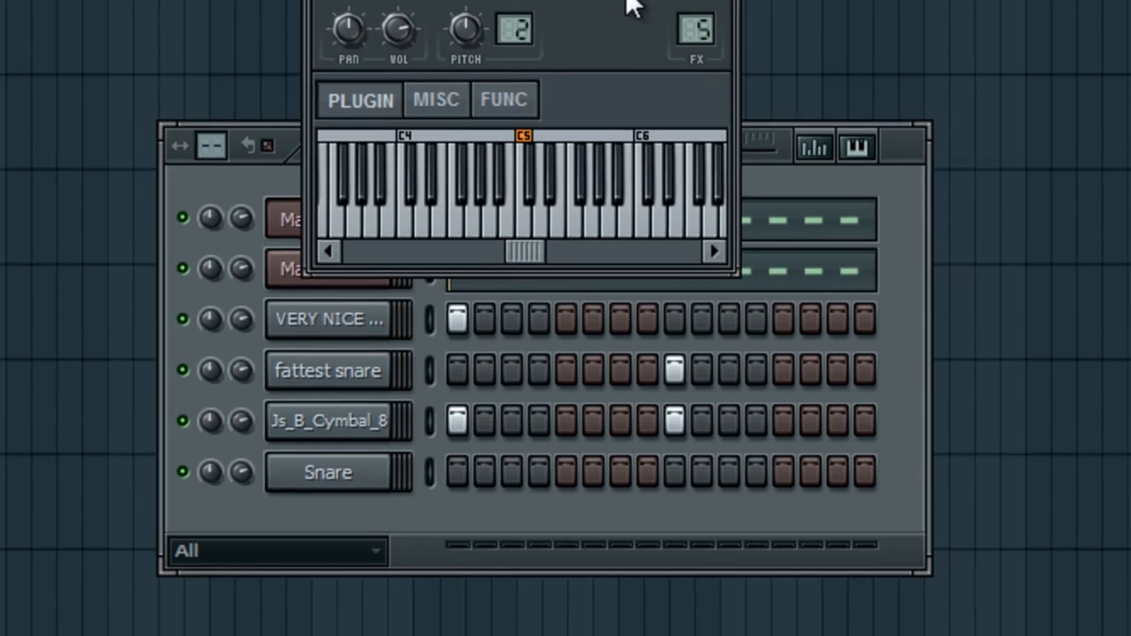
- Move the Massive window aside and examine the Fruity Parametric EQ 2 curve on the Massive mixer track
left_click_drag(626, 1, 1130, 65)
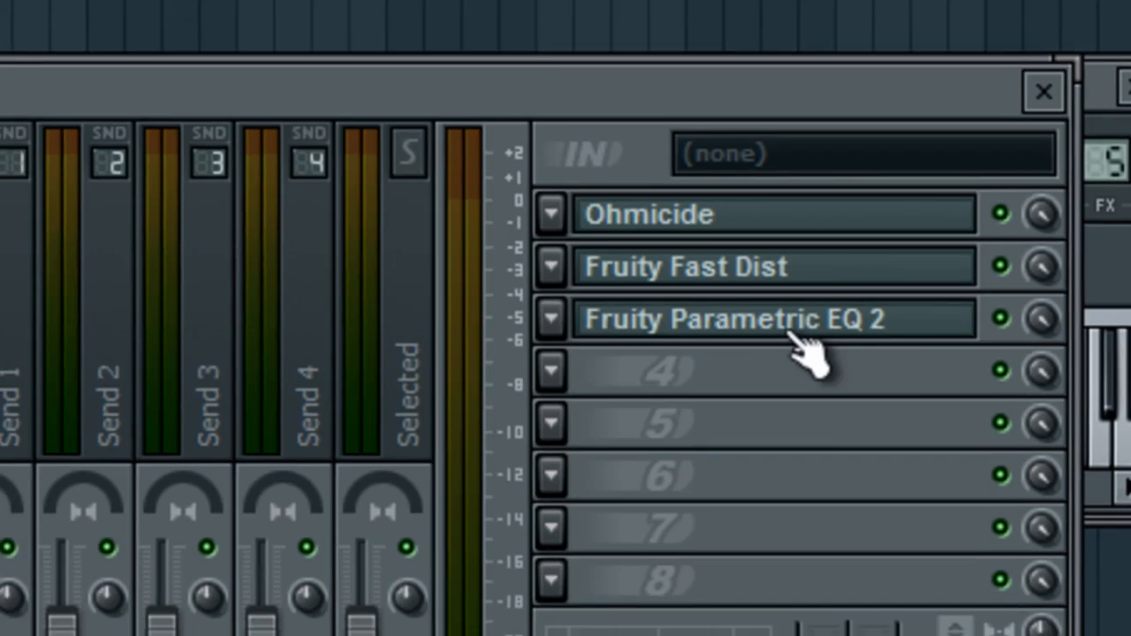
left_click(685, 323)
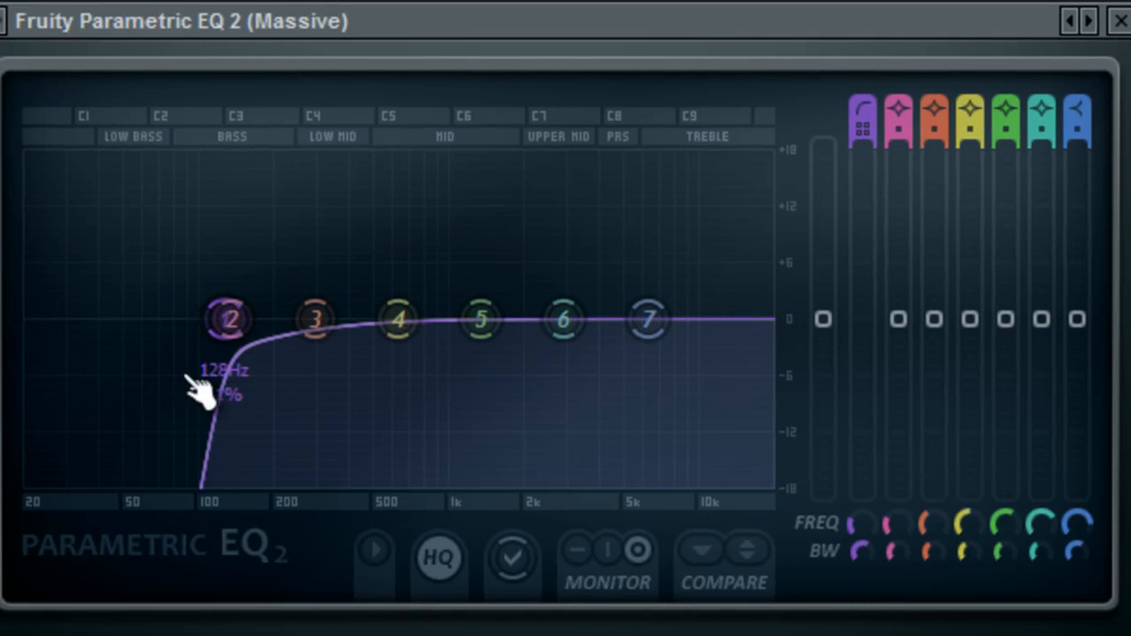
left_click(1120, 23)
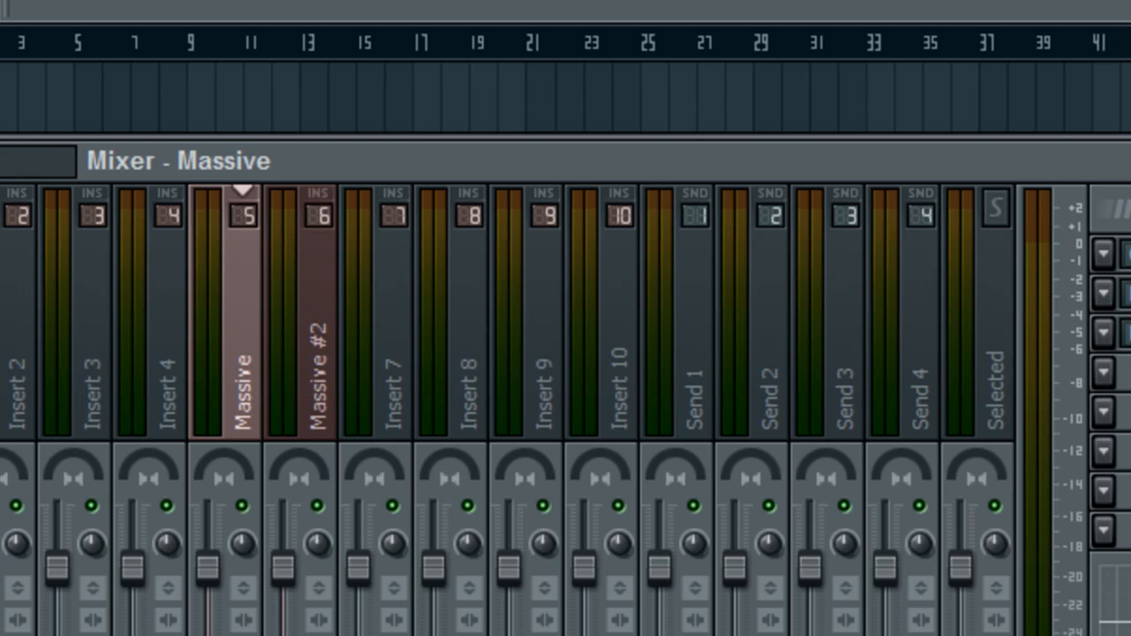
- Examine the Fruity Parametric EQ 2 curve on the Massive #2 mixer track
key("F6")
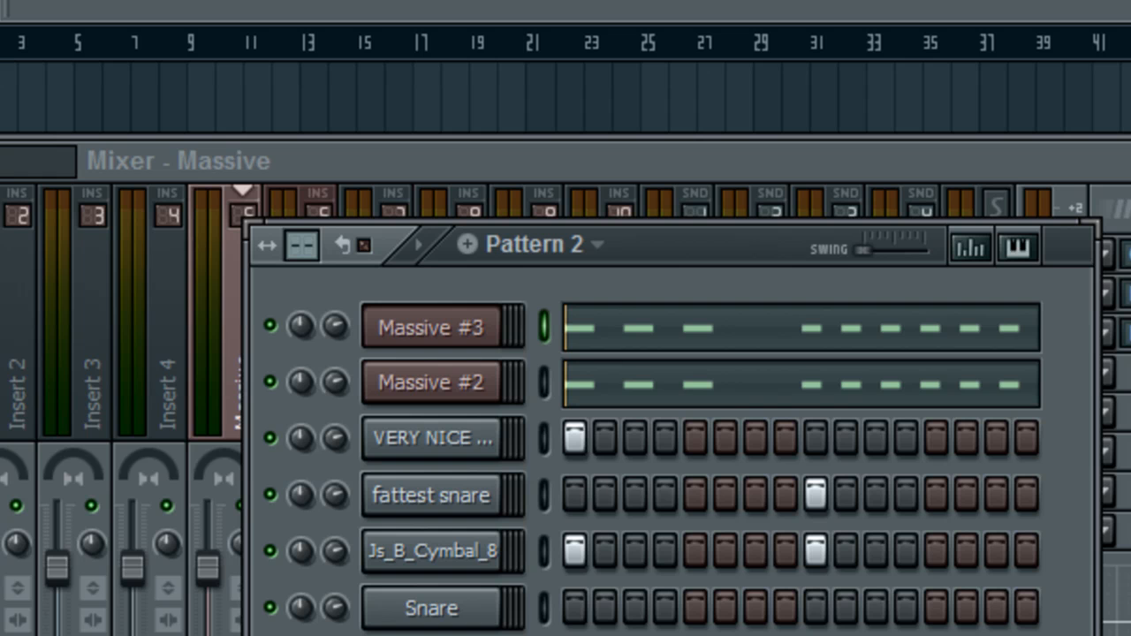
left_click(750, 163)
left_click(297, 332)
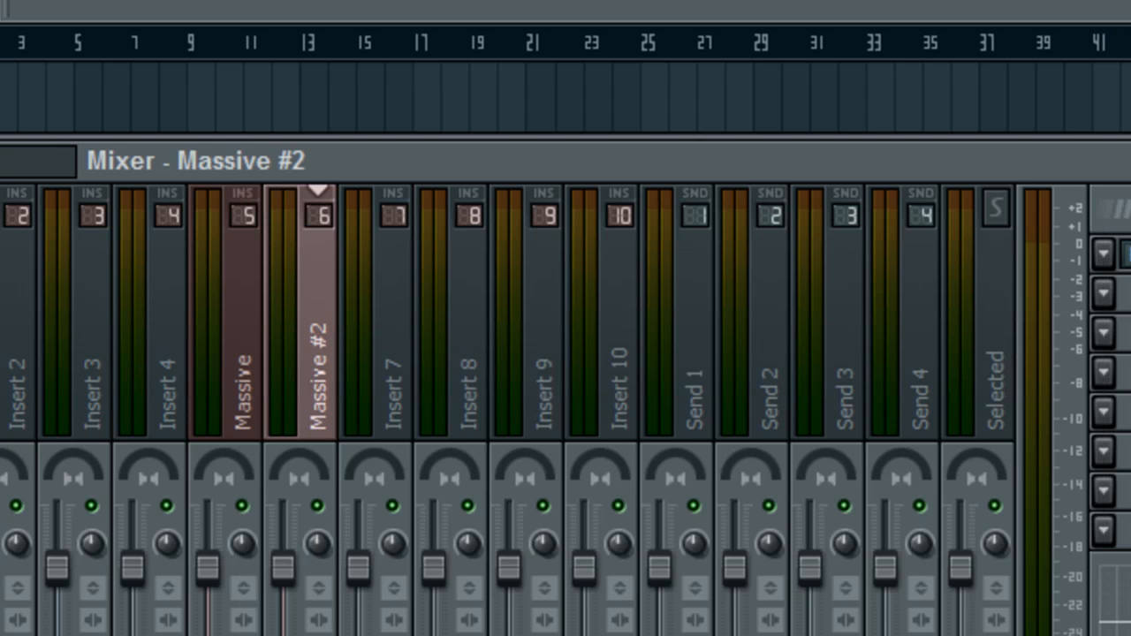
left_click(1127, 253)
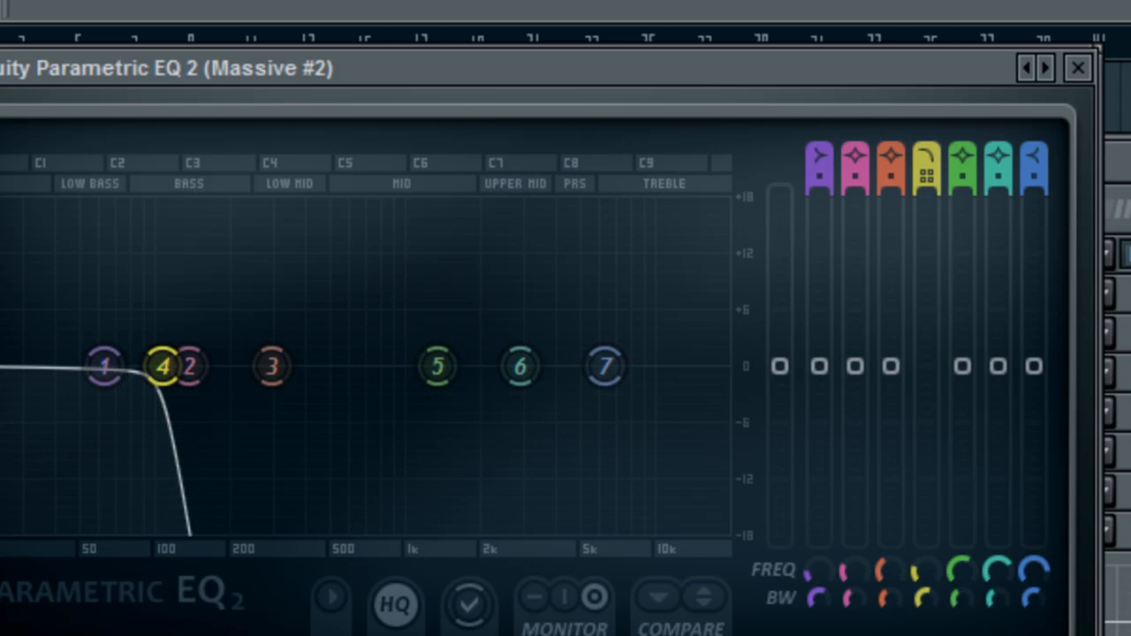
left_click(1078, 68)
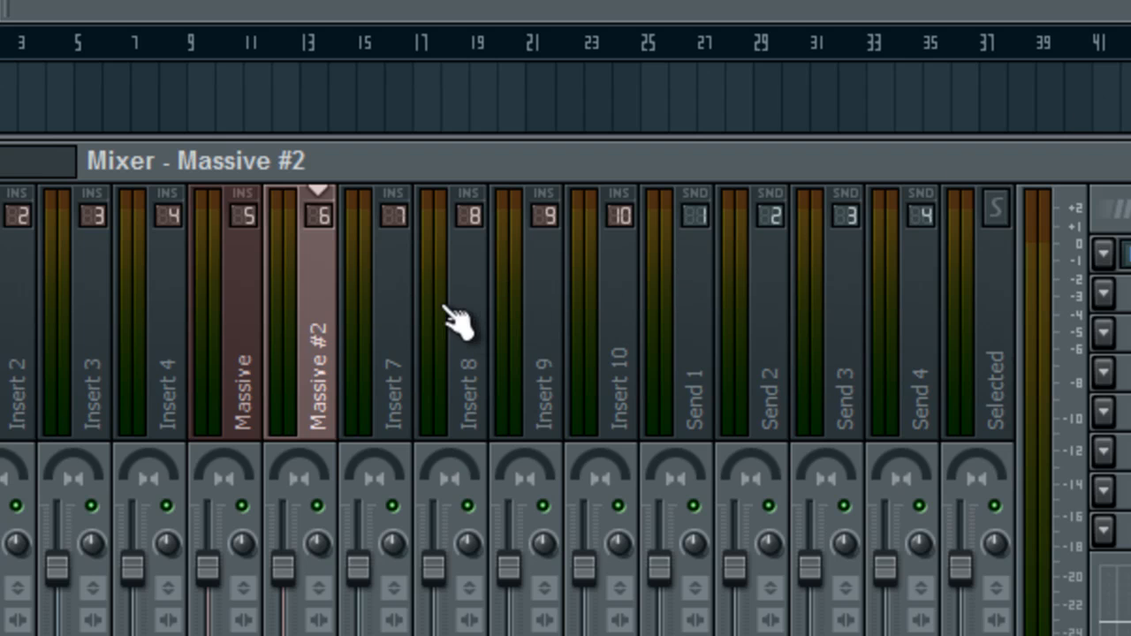
- Compare the pattern's sound with Ohmicide bypassed and enabled on the Massive mixer track
left_click(245, 323)
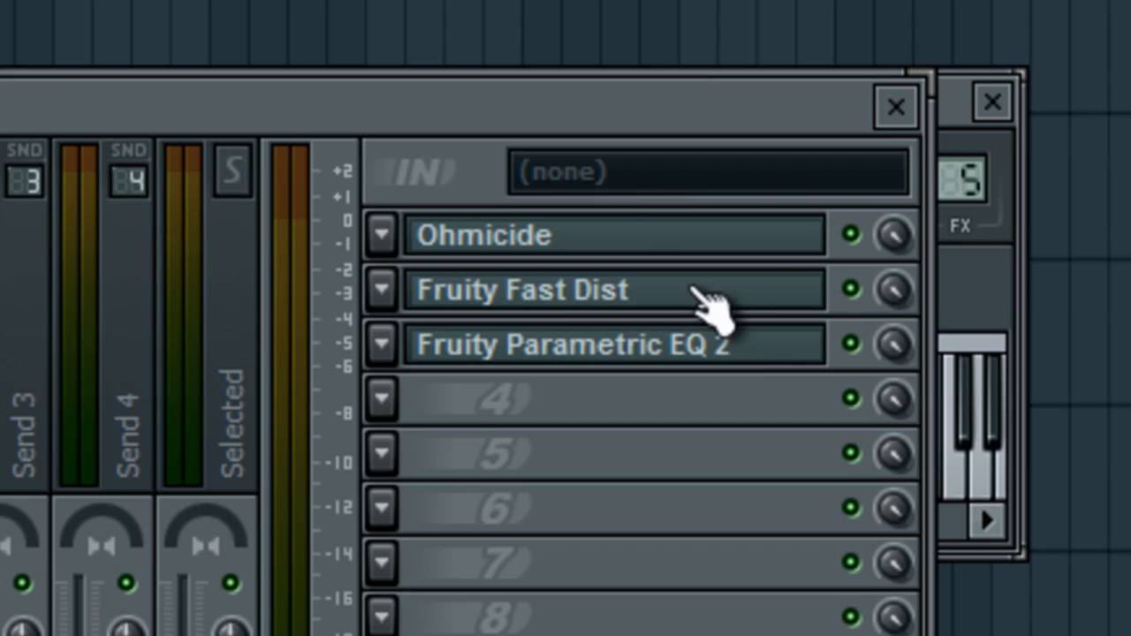
left_click(851, 234)
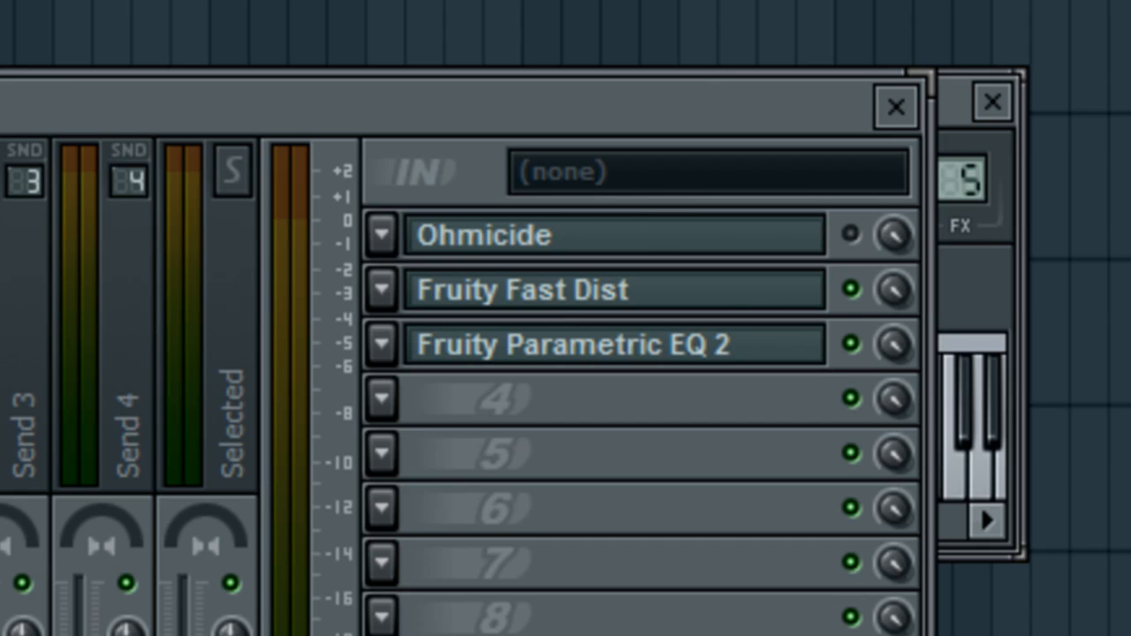
key("space")
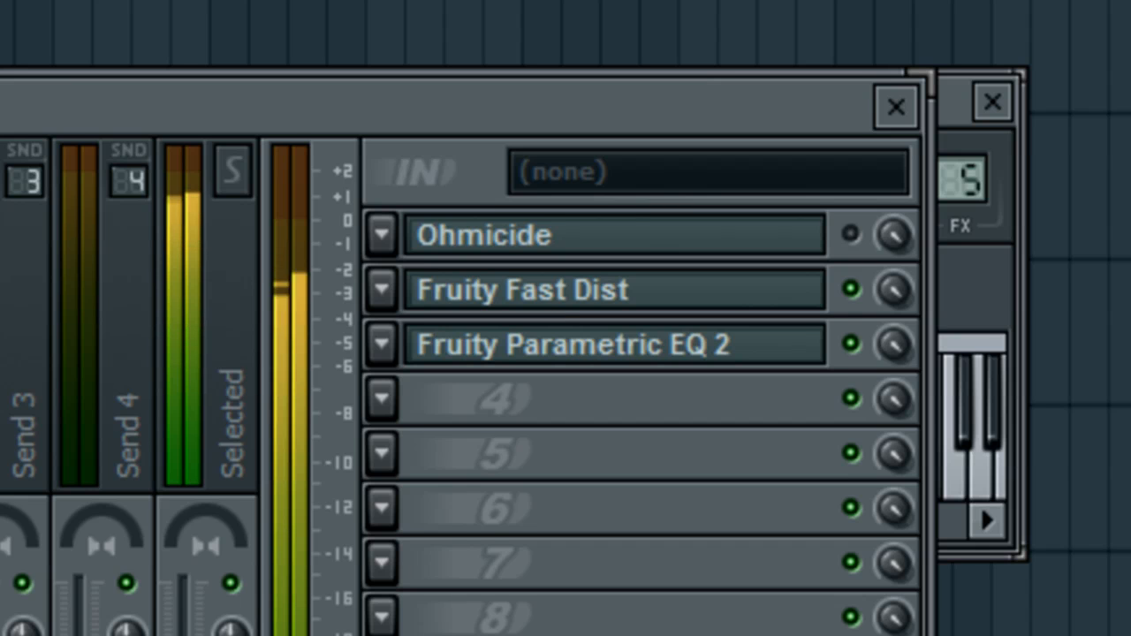
left_click(850, 234)
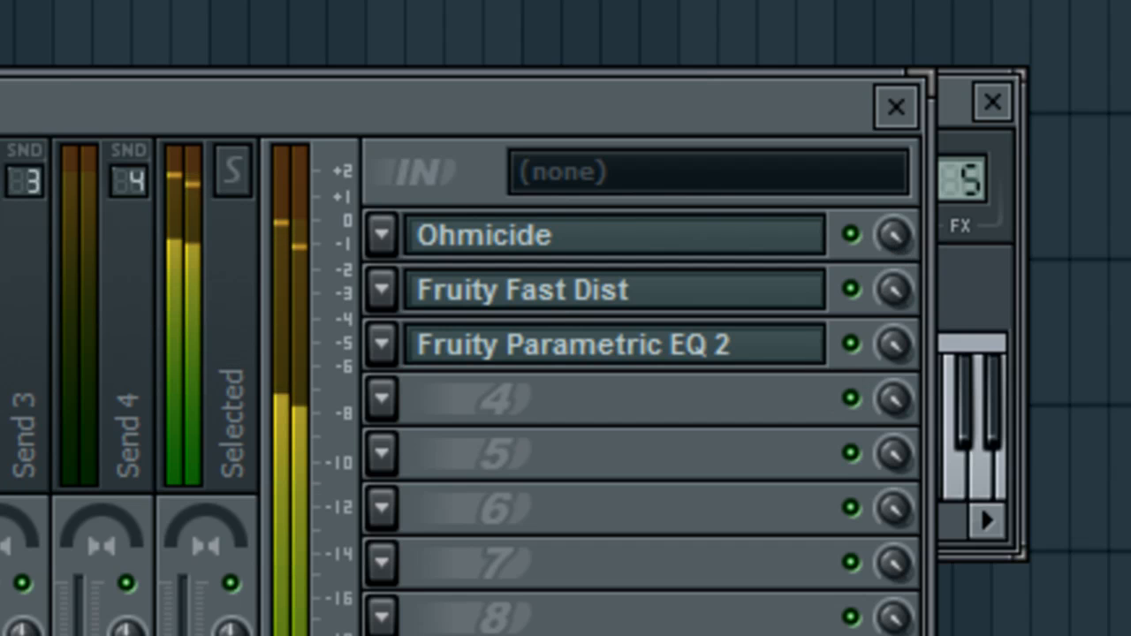
key("space")
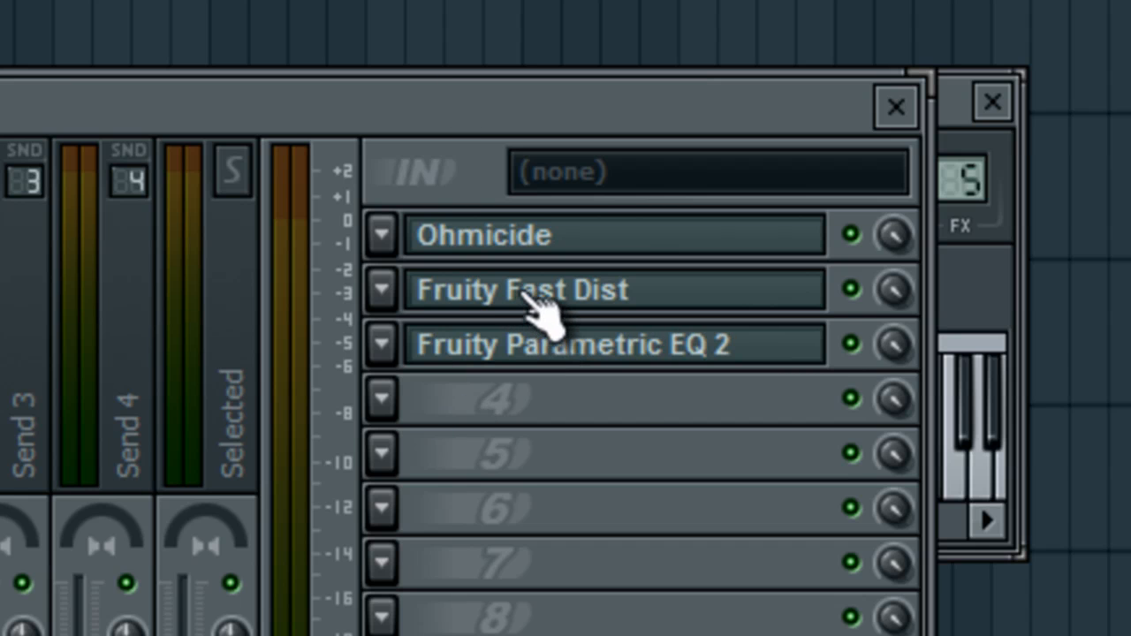
- Switch Fruity Fast Dist on the Massive mixer track to distortion type A
left_click(527, 305)
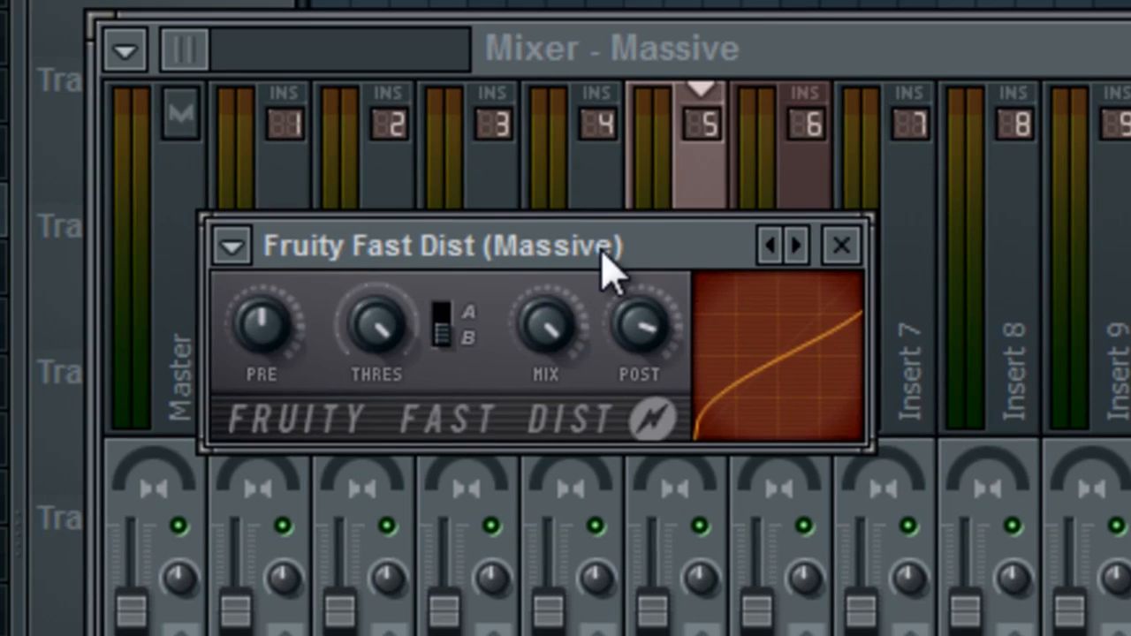
left_click_drag(603, 253, 820, 224)
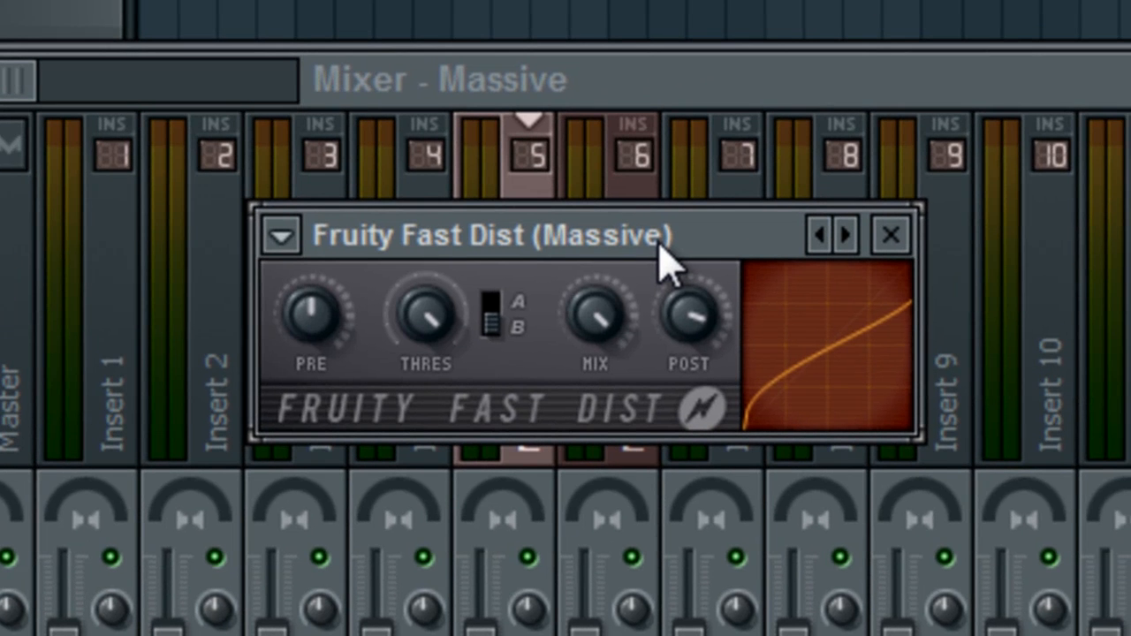
left_click(491, 311)
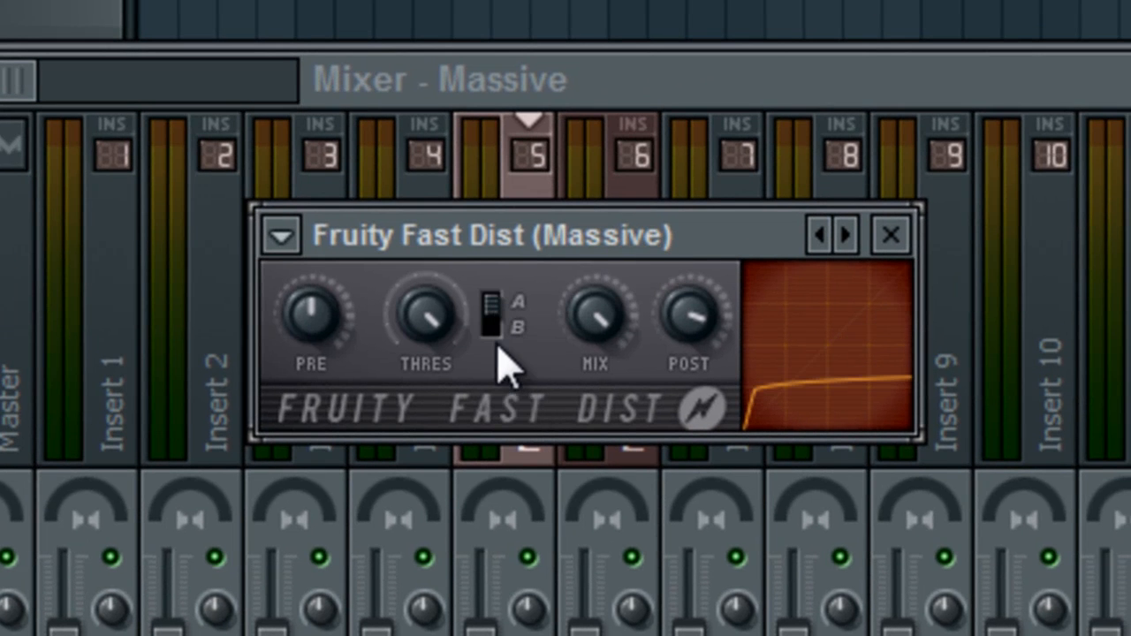
- Compare distortion types A and B in Fruity Fast Dist, slightly lower its post level, and leave it on type B
left_click(491, 316)
mouse_move(708, 331)
left_mouse_down()
mouse_move(719, 309)
mouse_move(735, 348)
mouse_move(732, 313)
mouse_move(750, 337)
mouse_move(719, 341)
left_mouse_up()
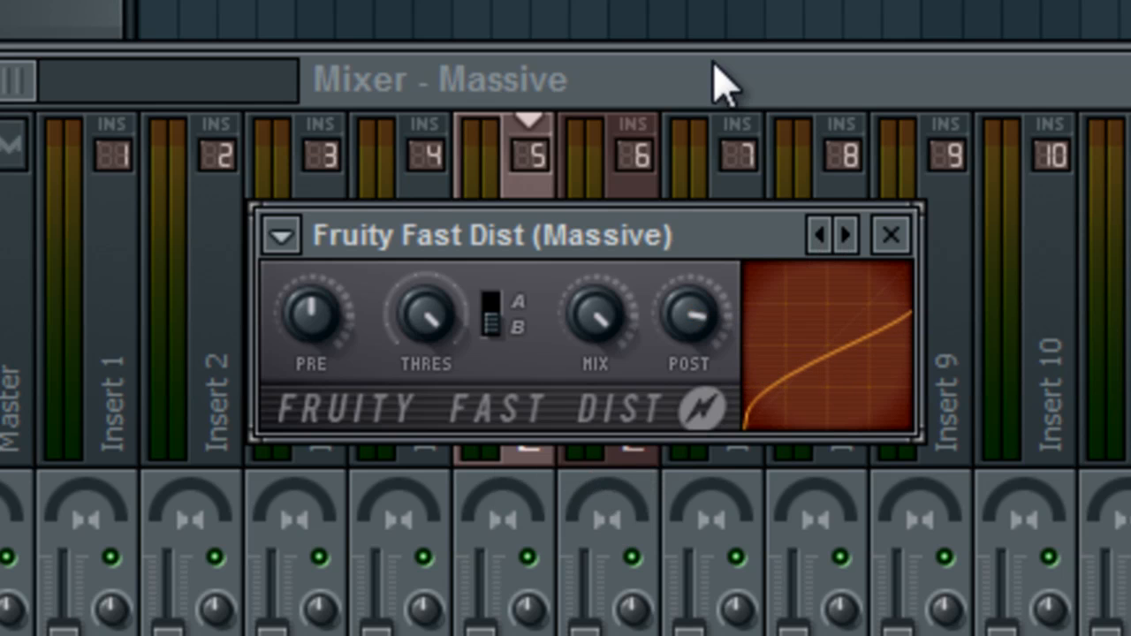
left_click(492, 314)
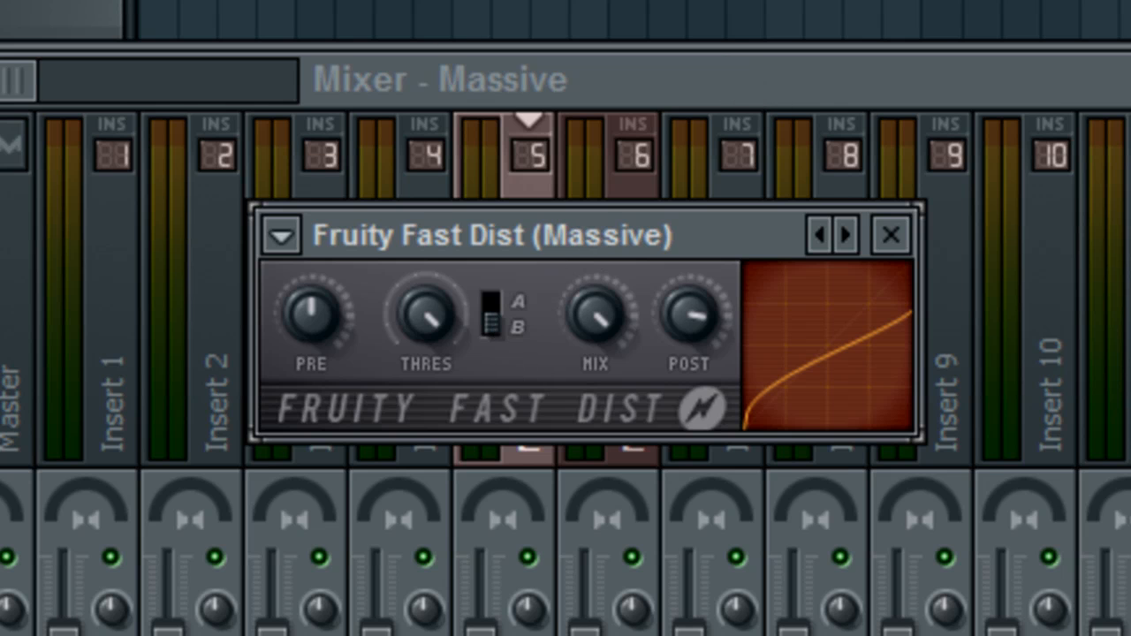
left_click(500, 310)
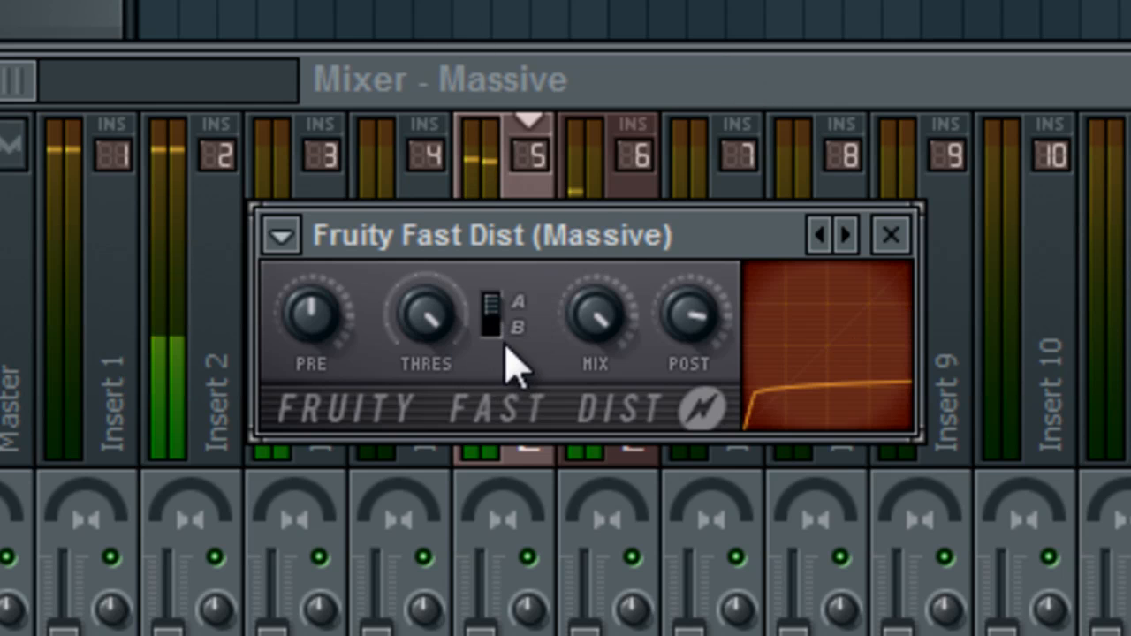
left_click(502, 332)
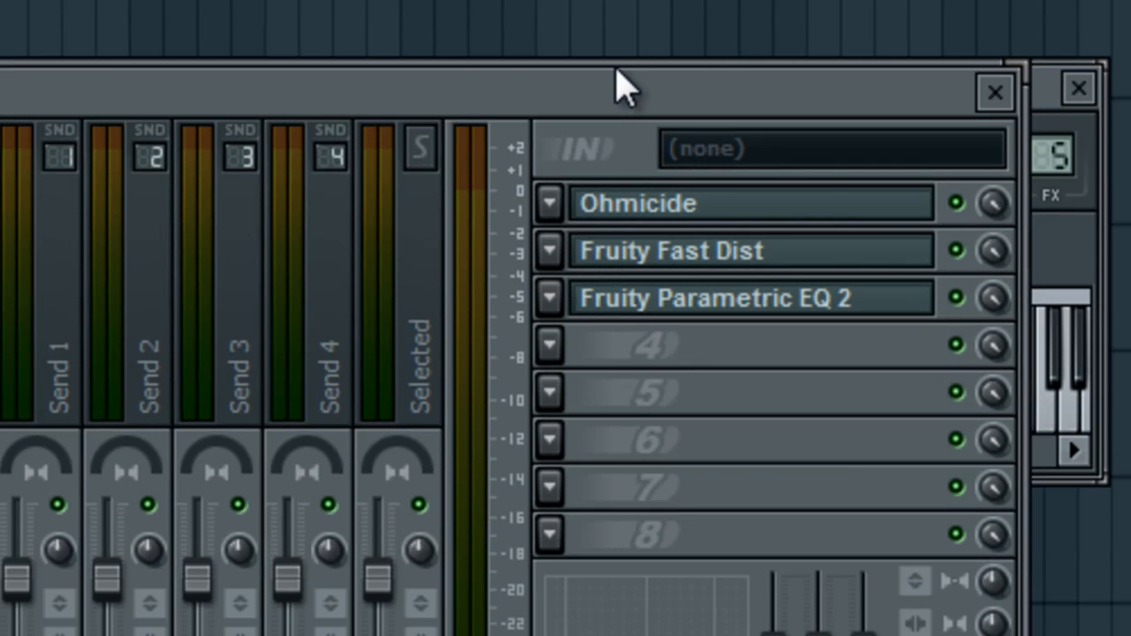
- Bring up Pattern 2's step sequencer and open the Massive #3 synth window from its channel
key("F6")
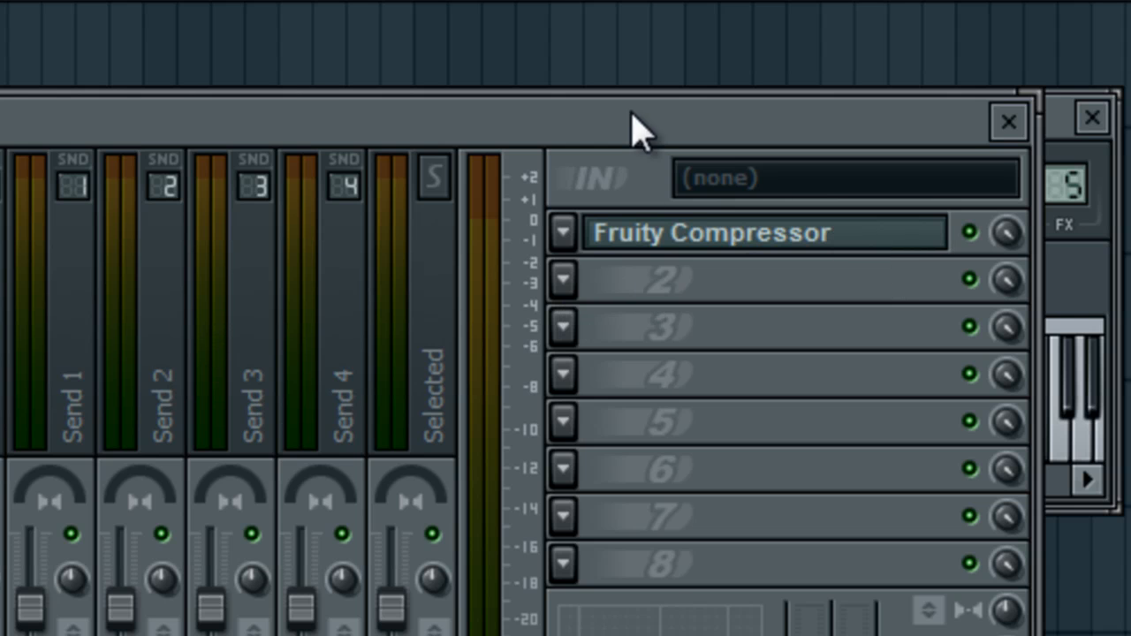
key("F6")
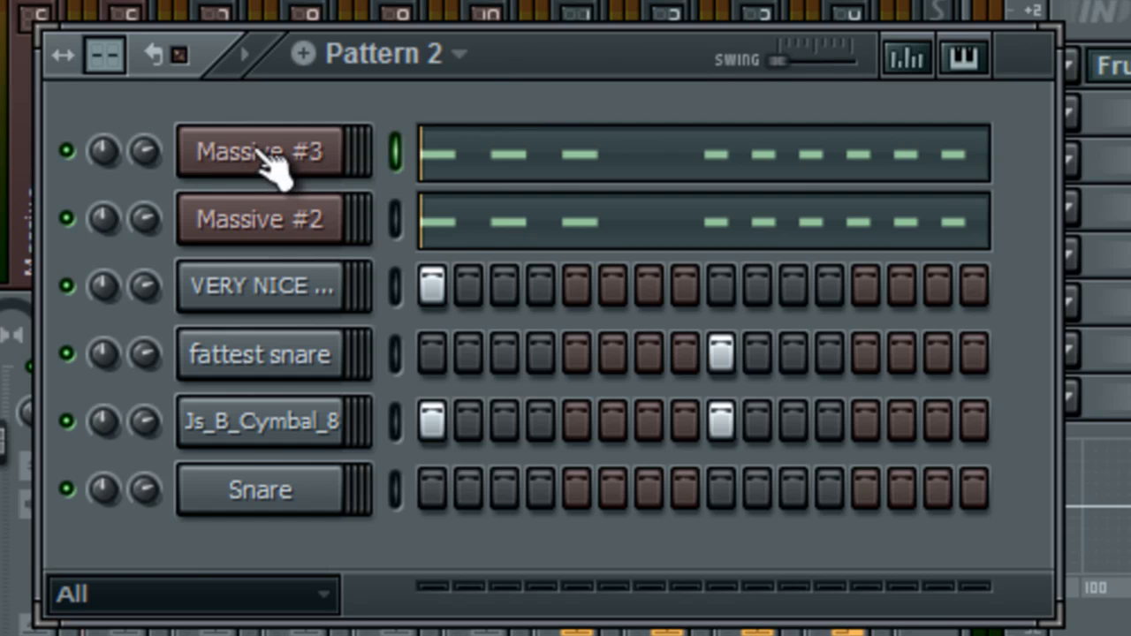
left_click(323, 171)
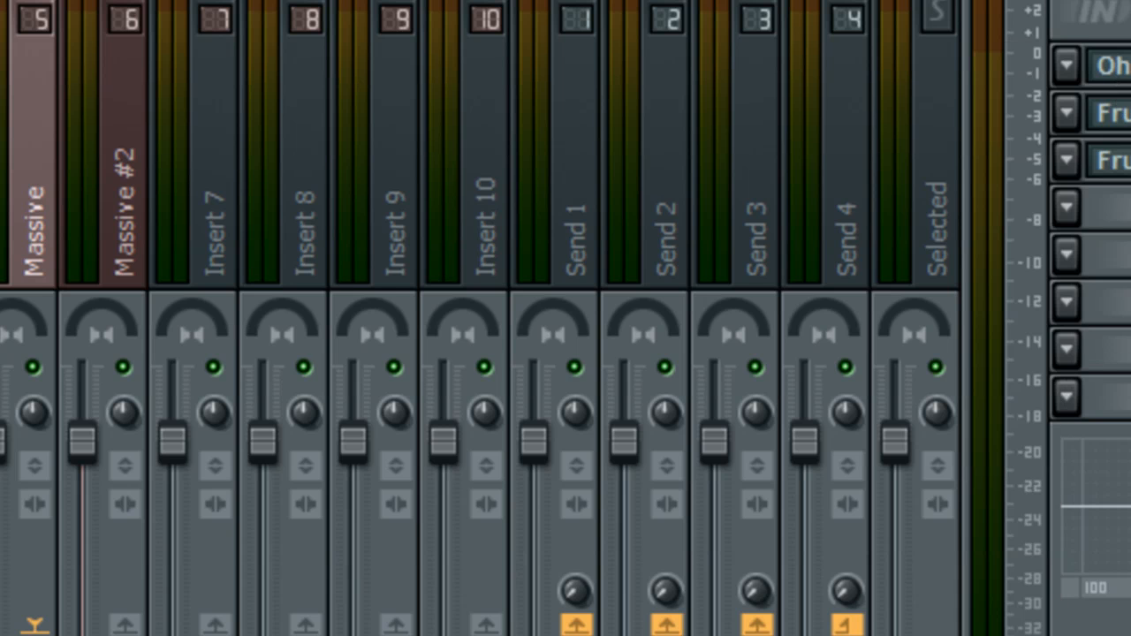
key("F6")
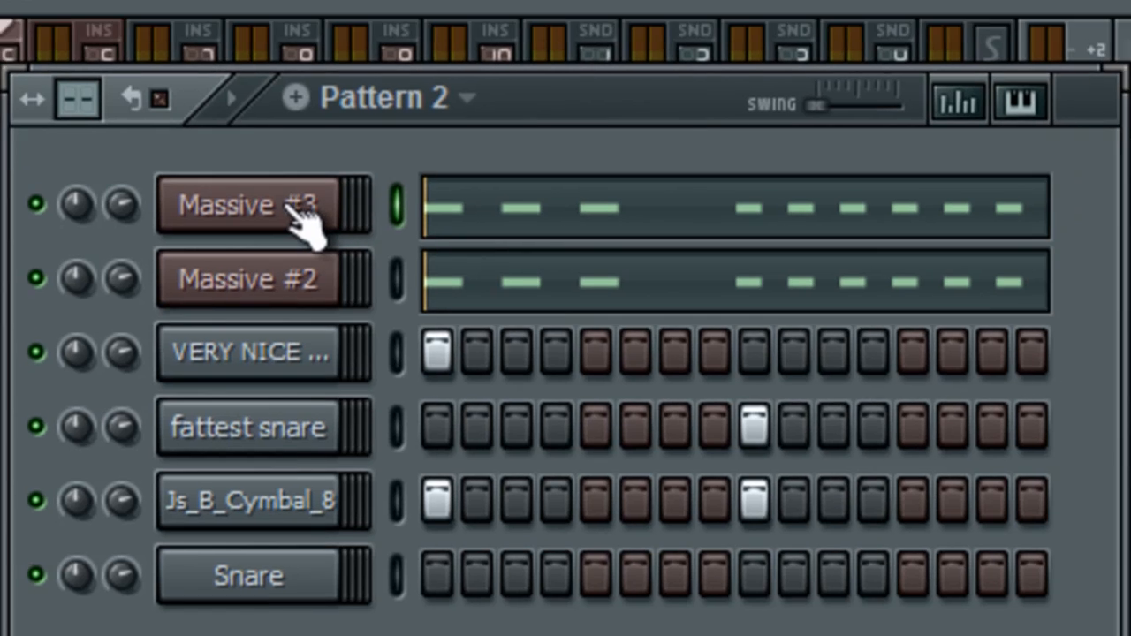
left_click(301, 161)
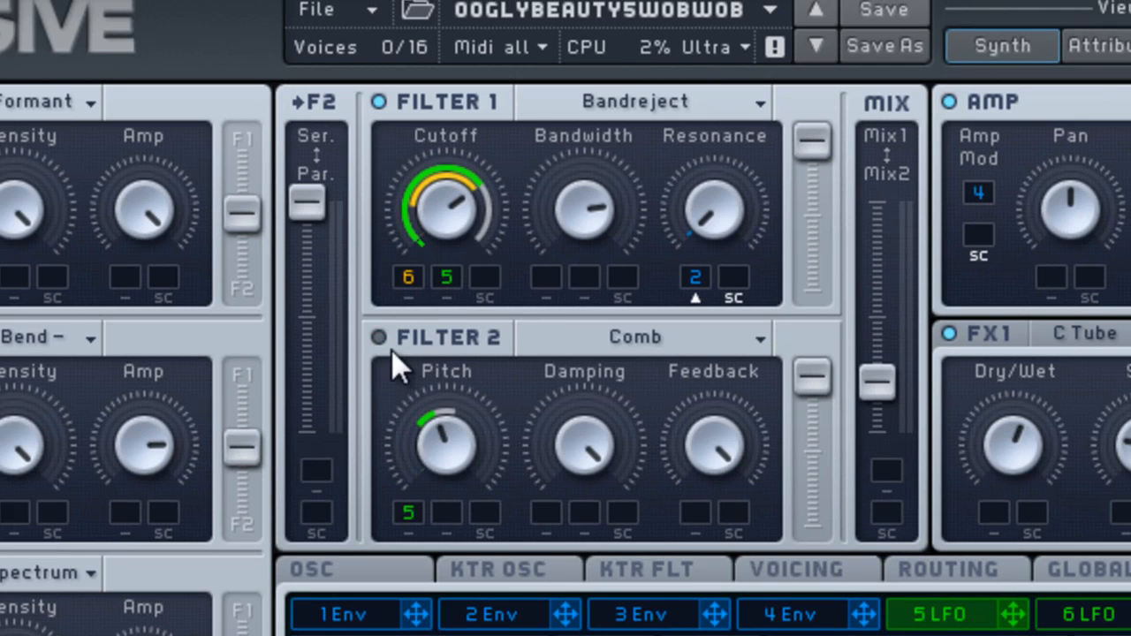
- Switch on Filter 2 in Massive #3 and choose the Comb filter type for it
left_click(625, 346)
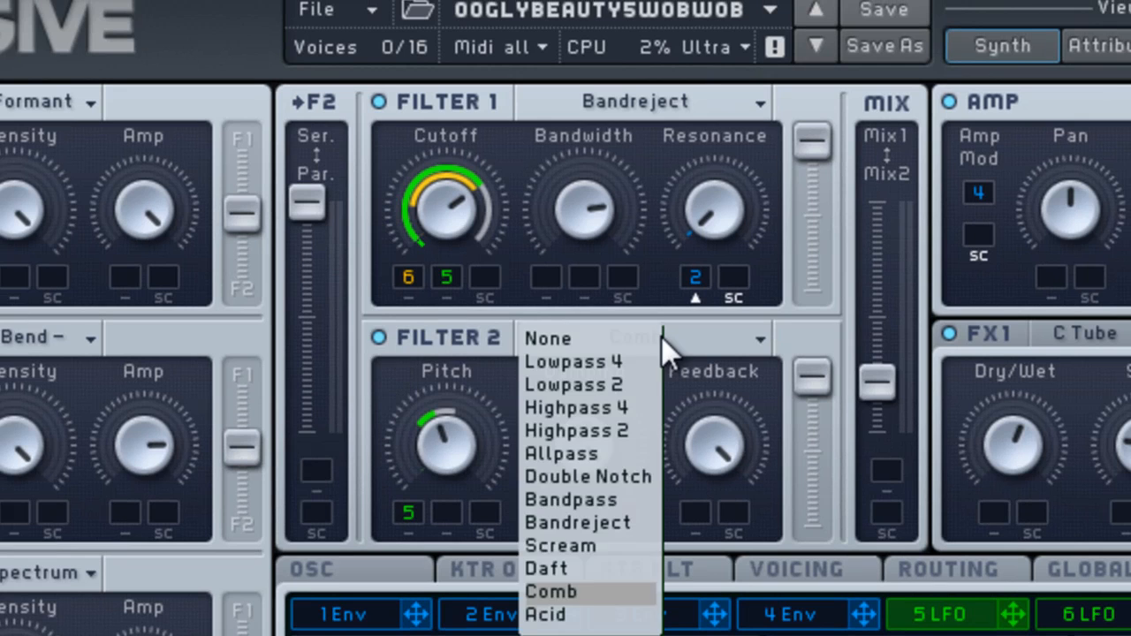
left_click(610, 597)
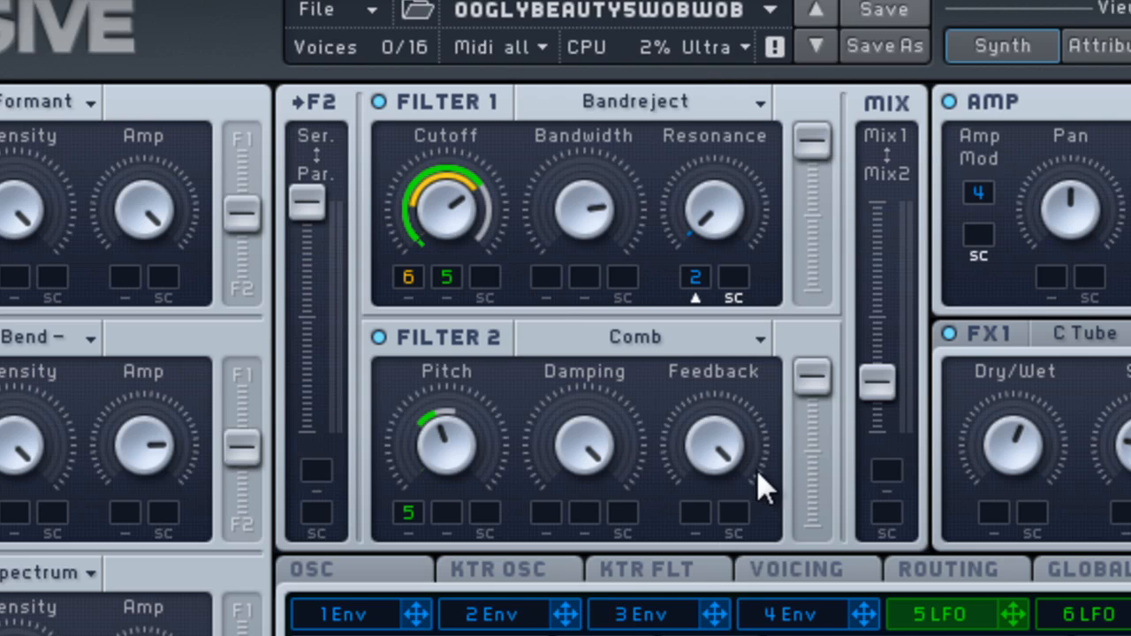
mouse_move(813, 376)
left_mouse_down()
mouse_move(805, 462)
mouse_move(811, 375)
left_mouse_up()
mouse_move(881, 378)
left_mouse_down()
mouse_move(881, 203)
mouse_move(890, 403)
mouse_move(894, 379)
left_mouse_up()
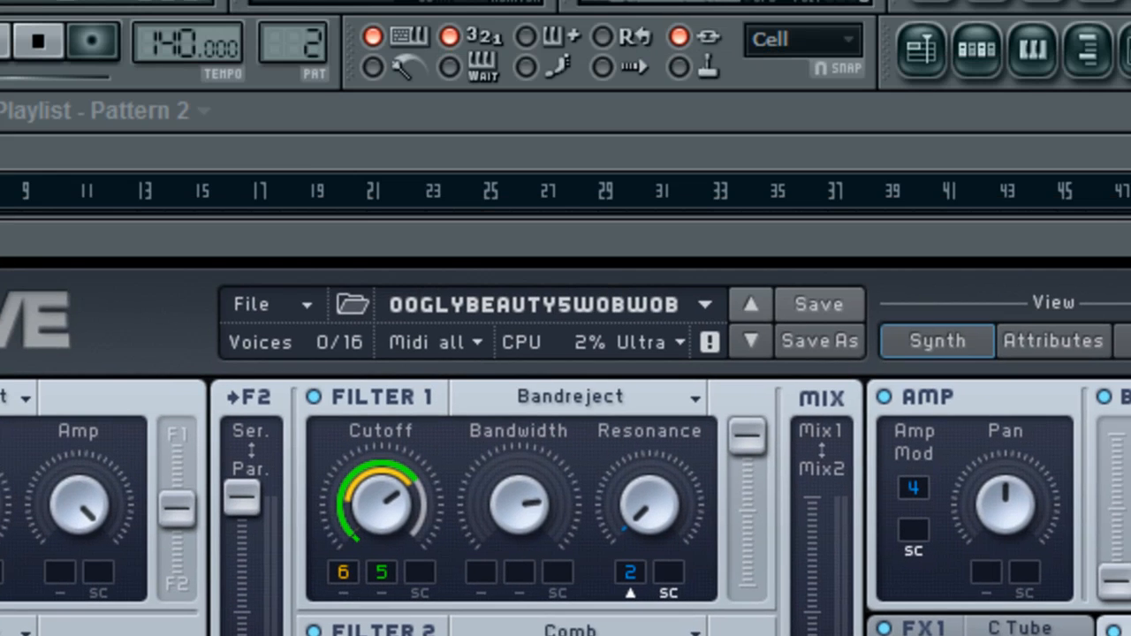
- Play the pattern, turn Filter 2 on, lower its Pitch and widen the Pitch modulation range from LFO 5
left_click(9, 46)
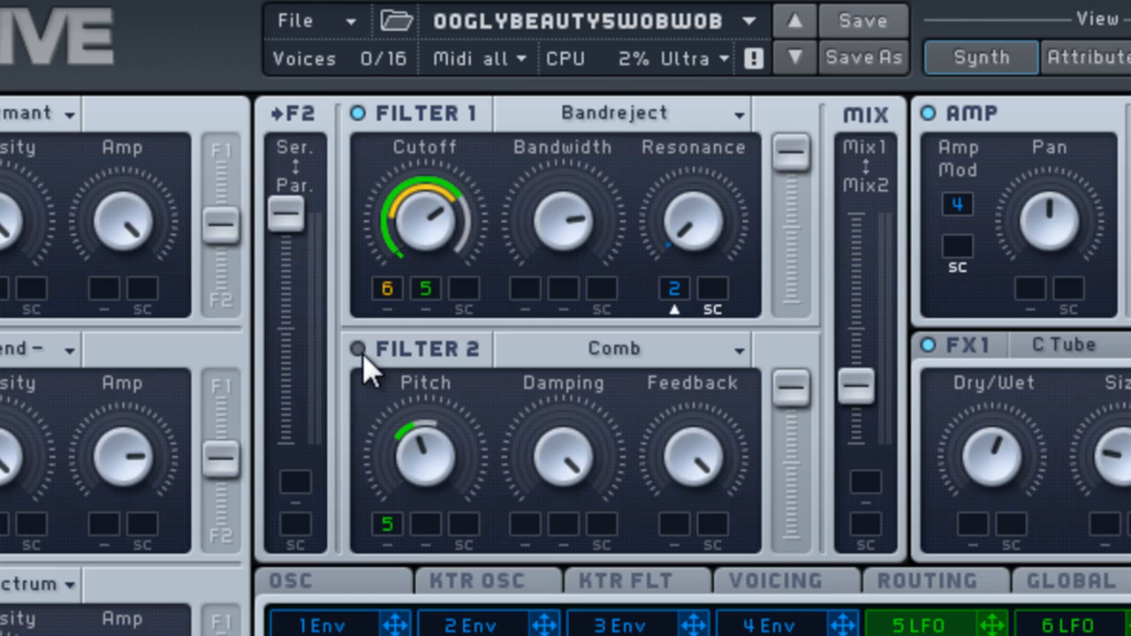
left_click(359, 350)
left_click_drag(449, 470, 448, 446)
left_click_drag(434, 487, 355, 558)
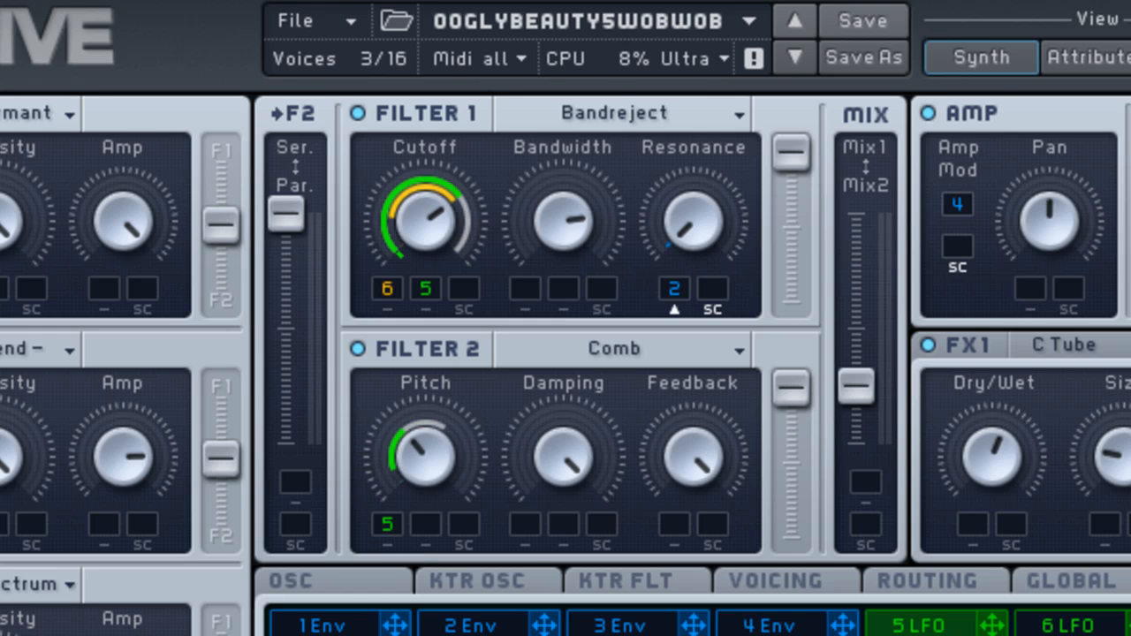